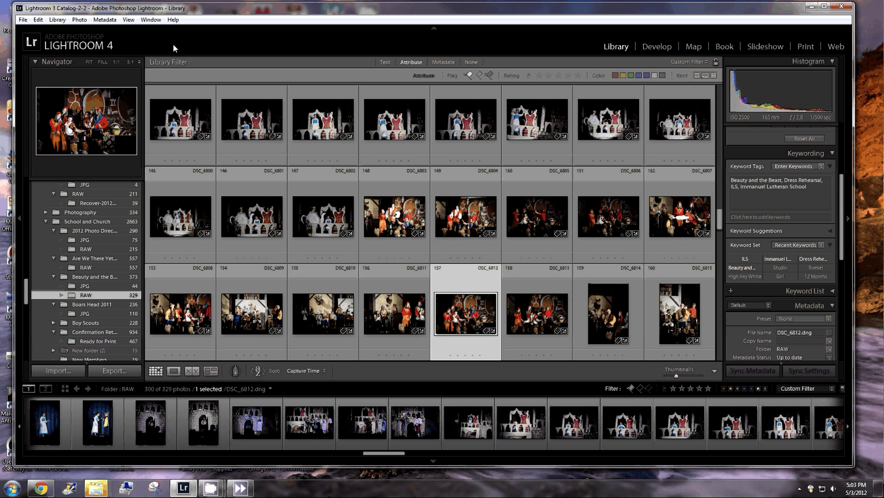
Open the Import dialog from the File menu to copy the 149 card photos as DNG
left_click(23, 19)
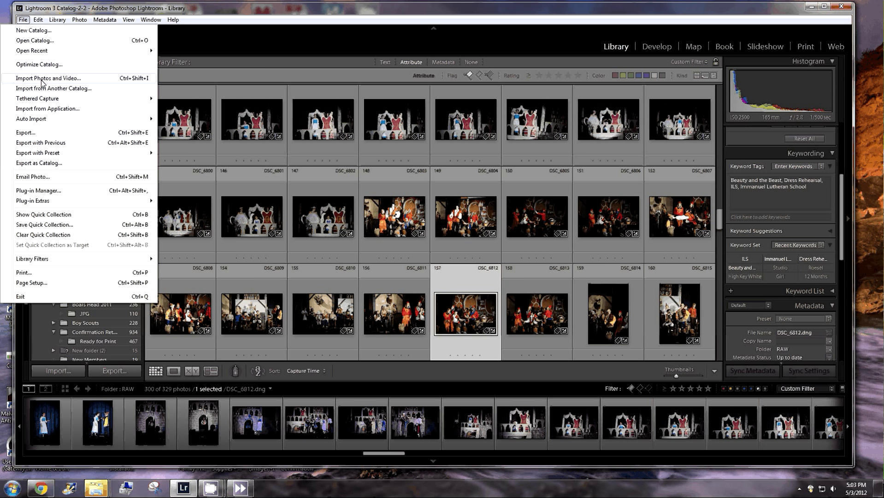
left_click(70, 80)
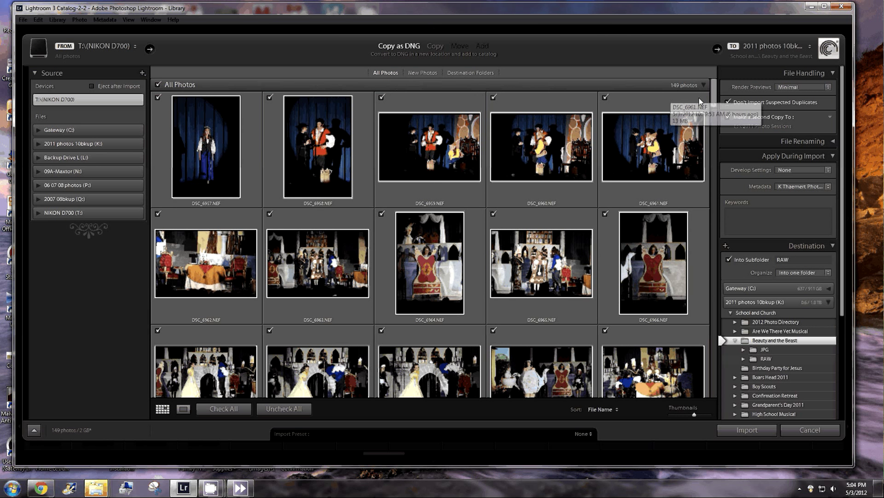
mouse_move(714, 89)
left_mouse_down()
mouse_move(713, 186)
mouse_move(711, 96)
left_mouse_up()
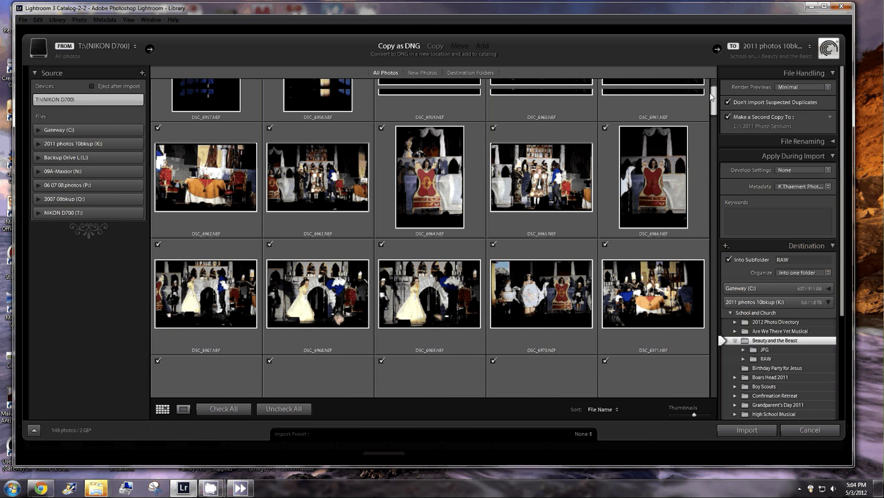
scroll(599, 159, "up", 2)
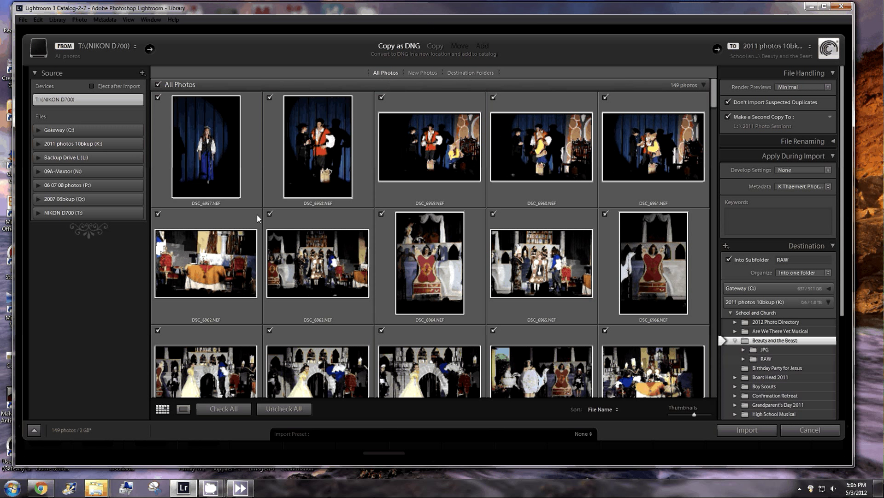
scroll(256, 214, "down", 3)
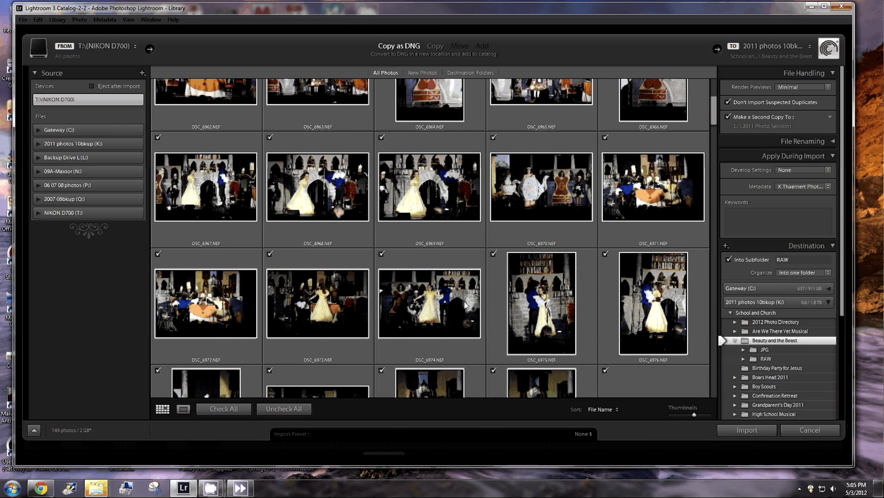
scroll(465, 304, "down", 10)
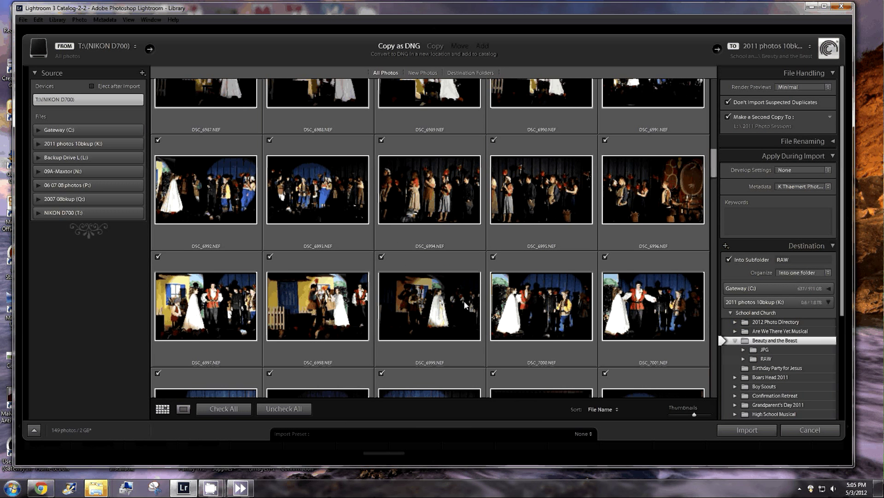
scroll(464, 300, "down", 7)
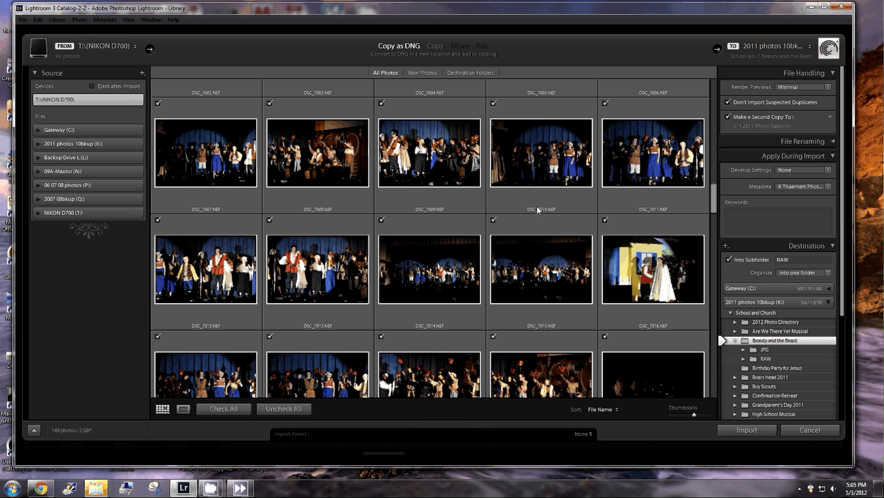
scroll(537, 206, "down", 7)
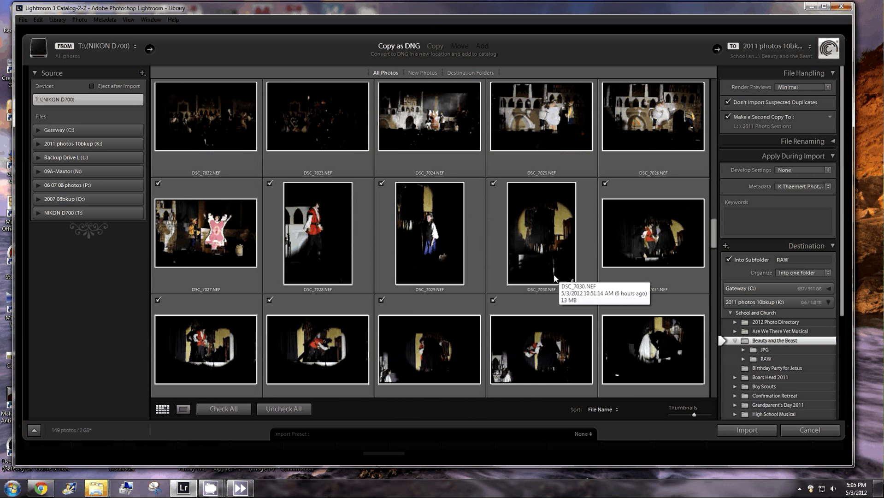
scroll(337, 223, "up", 2)
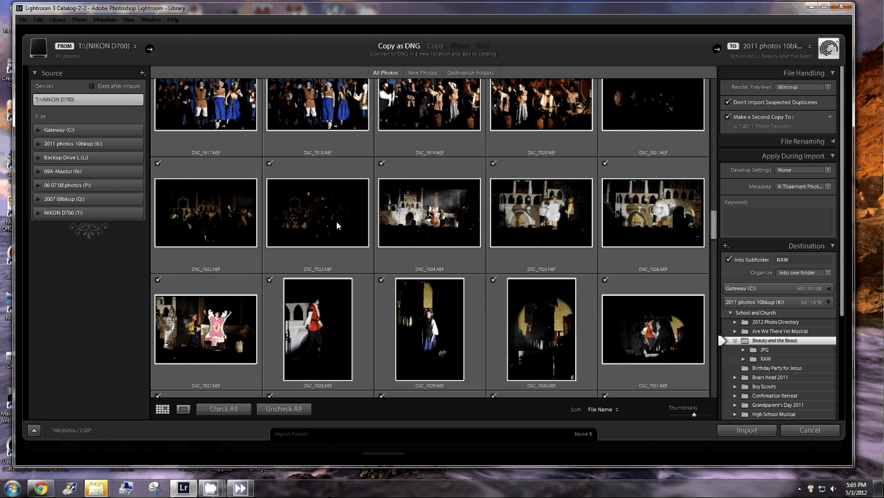
scroll(678, 305, "up", 4)
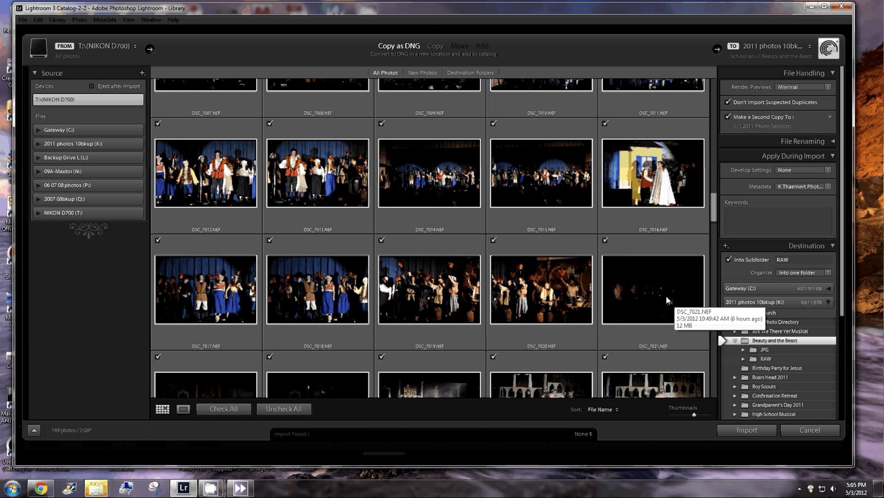
scroll(573, 199, "down", 2)
scroll(574, 199, "down", 2)
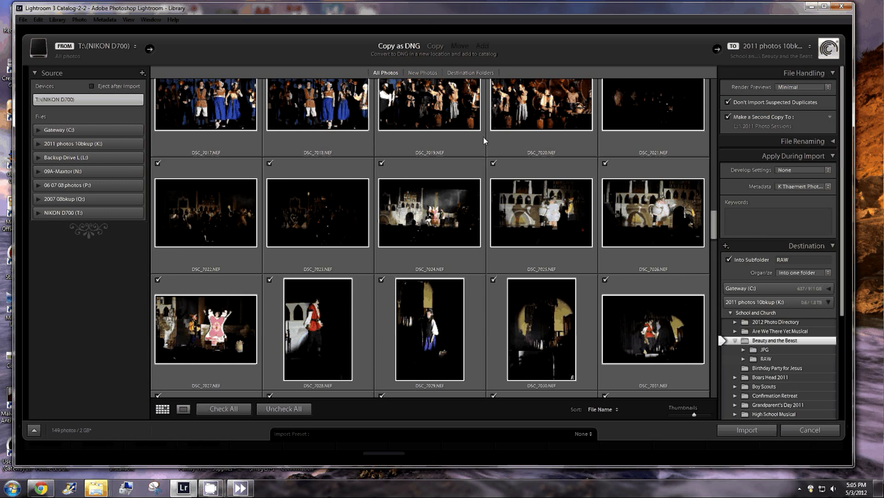
scroll(484, 152, "down", 4)
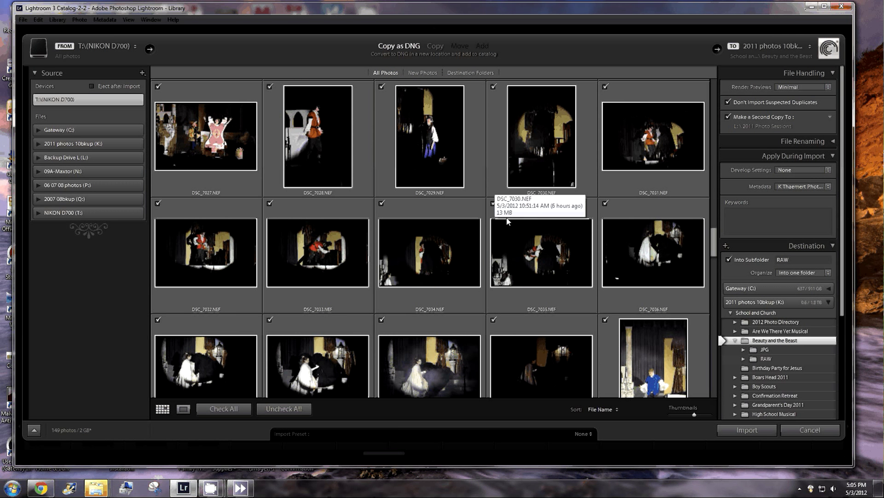
scroll(507, 222, "down", 10)
scroll(507, 223, "down", 8)
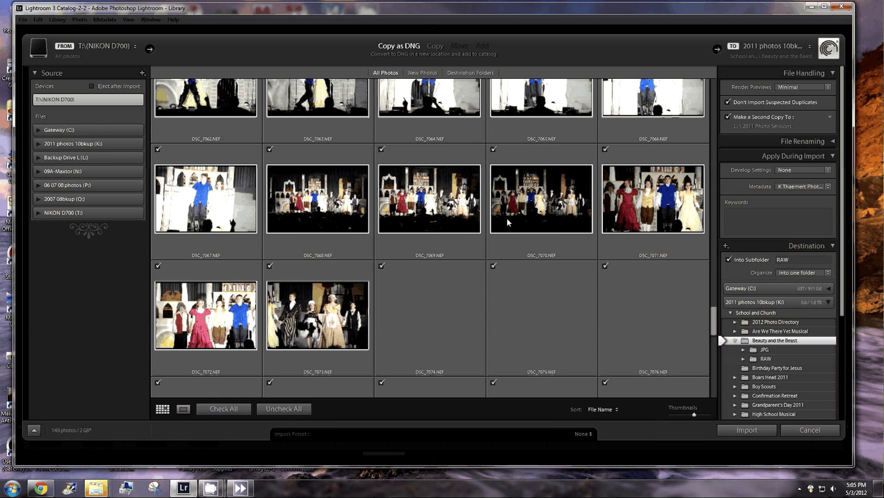
scroll(507, 222, "down", 8)
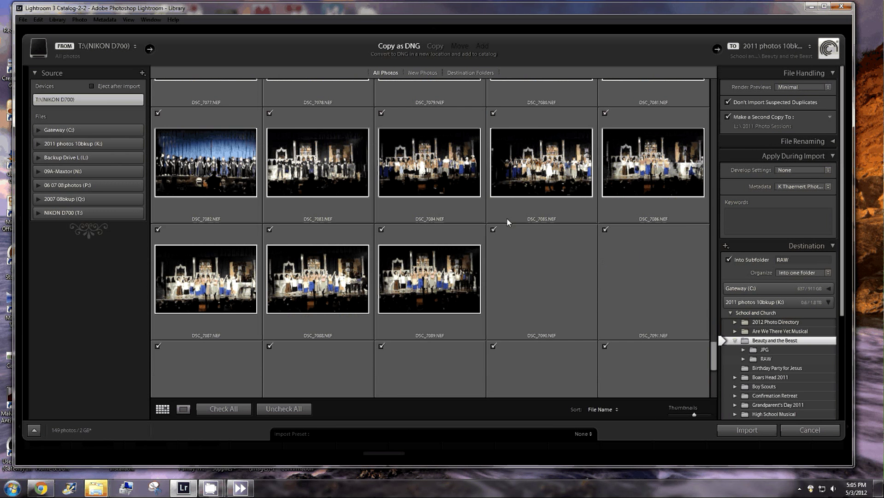
scroll(507, 221, "down", 7)
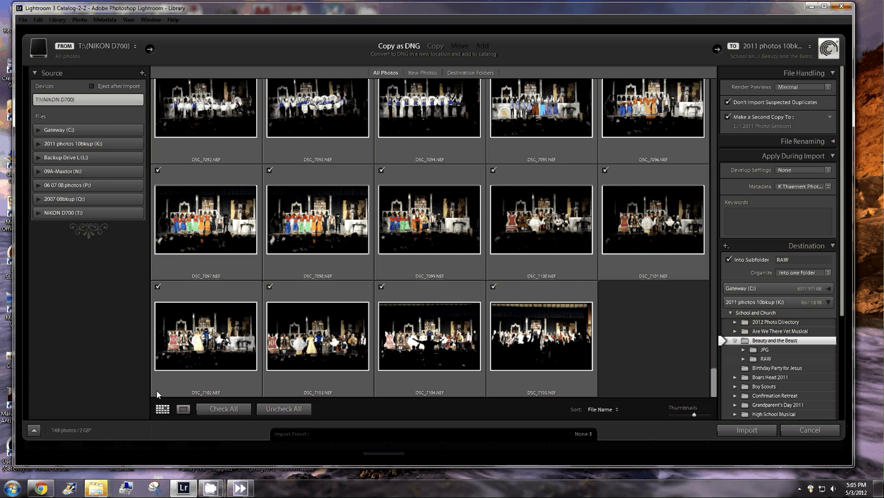
left_click(283, 408)
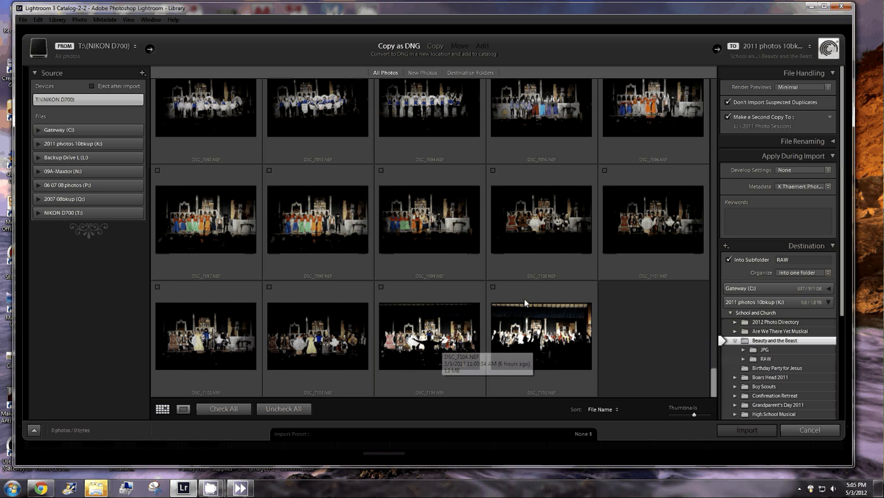
left_click(524, 302)
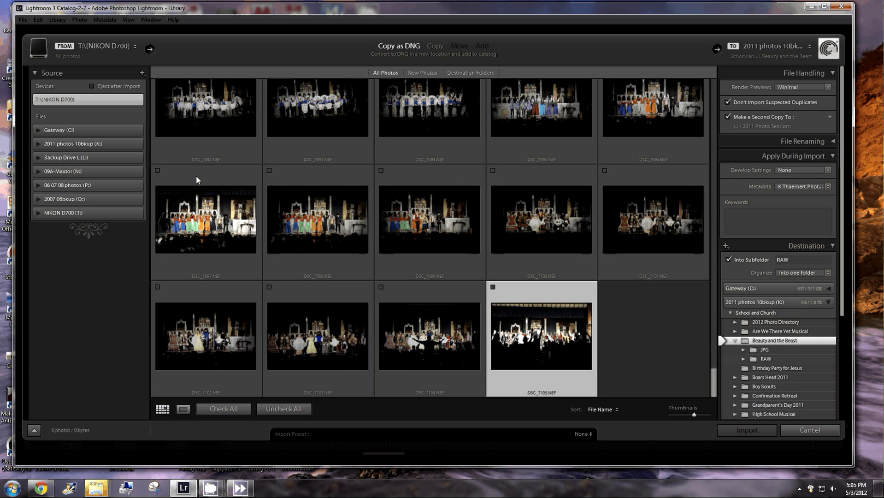
left_click(165, 180, "shift")
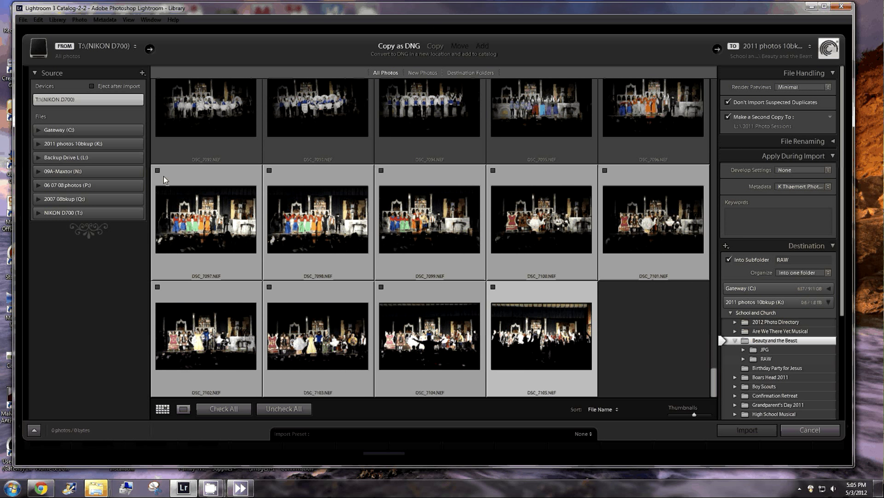
left_click(157, 171)
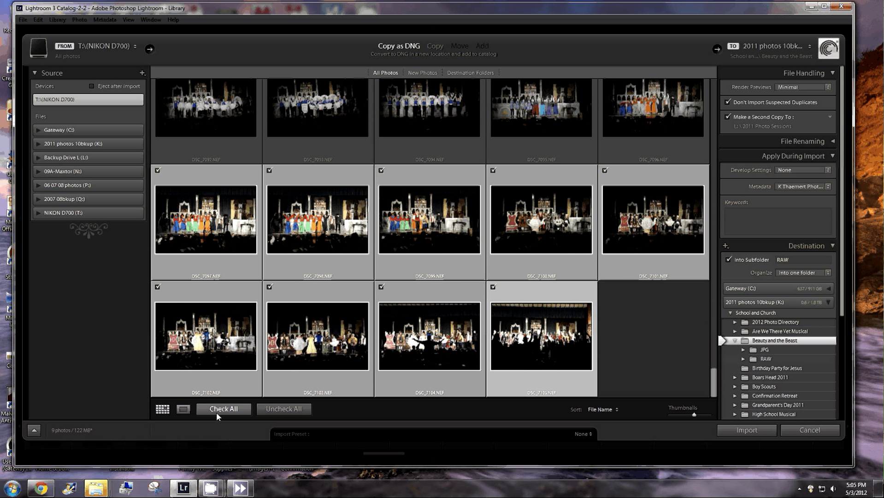
left_click(216, 411)
scroll(426, 271, "up", 1)
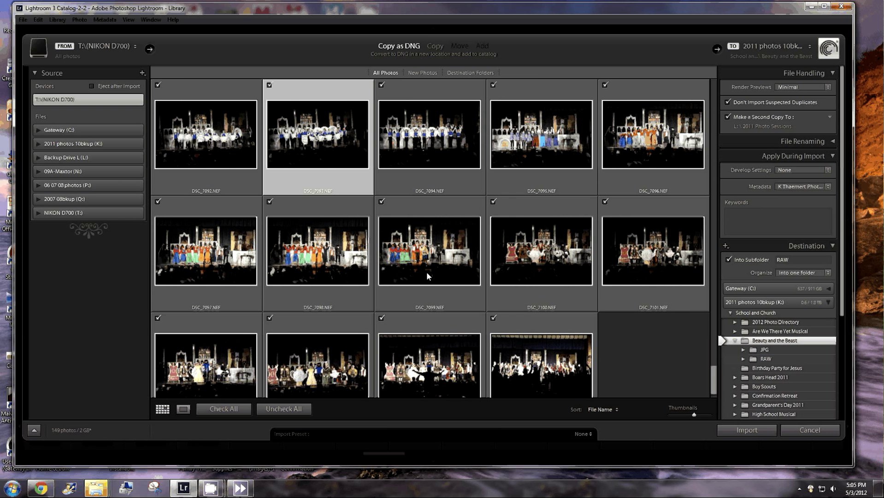
scroll(426, 271, "up", 10)
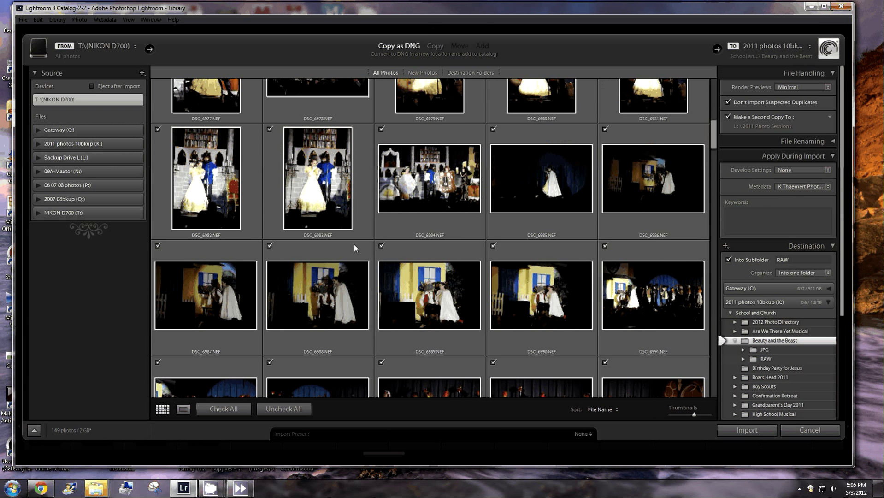
scroll(246, 130, "up", 10)
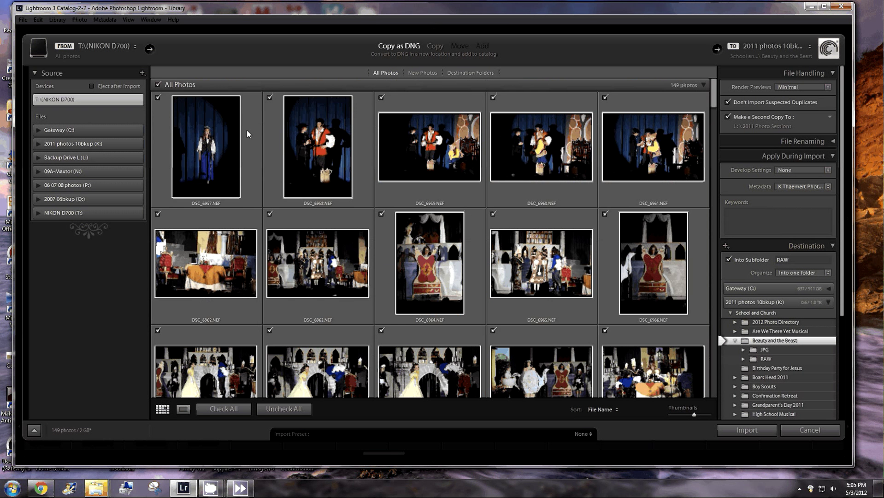
left_click(247, 130)
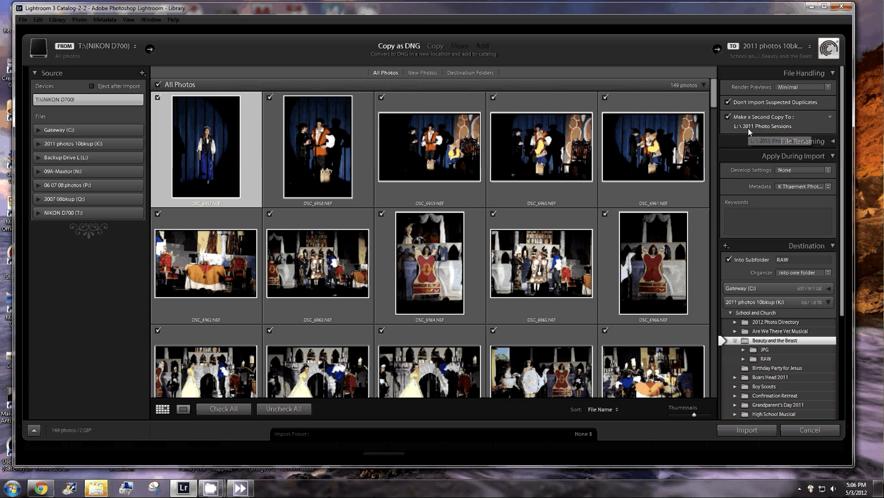
Put the cursor in the empty Keywords box under Apply During Import
left_click(773, 215)
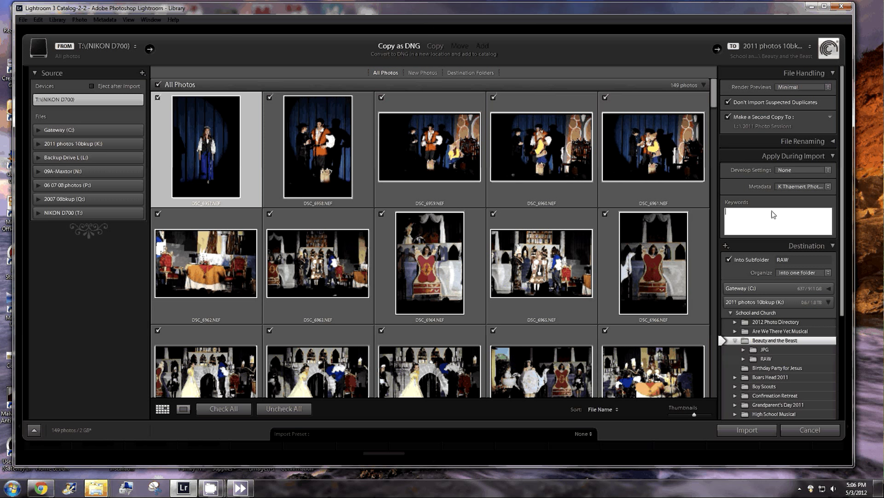
Add the keywords Beauty and the Beast, Dress Rehearsal and Immanuel Lutheran School
type("Beauty and the Beast")
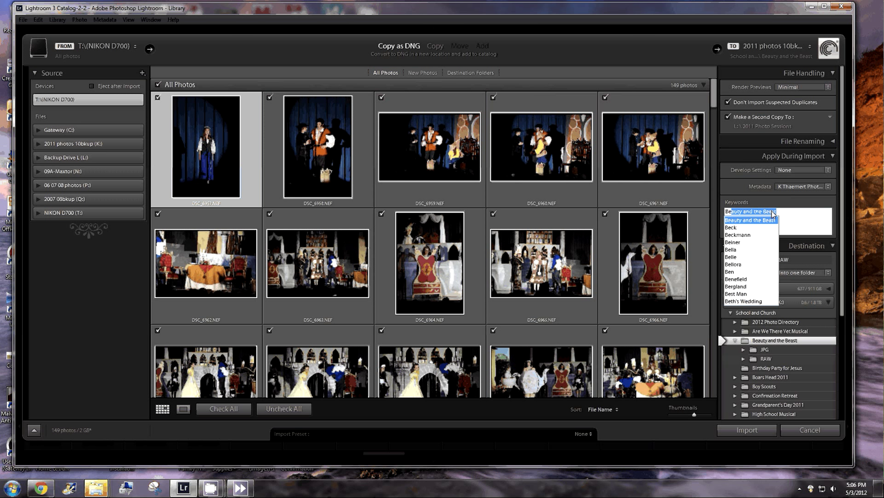
key("Return")
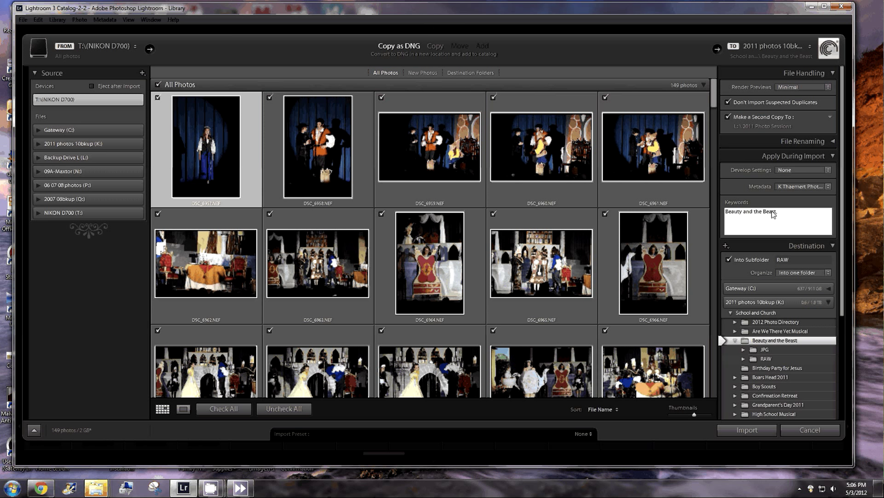
type(", Dress Rehearsal, Immanuel Lutheran School")
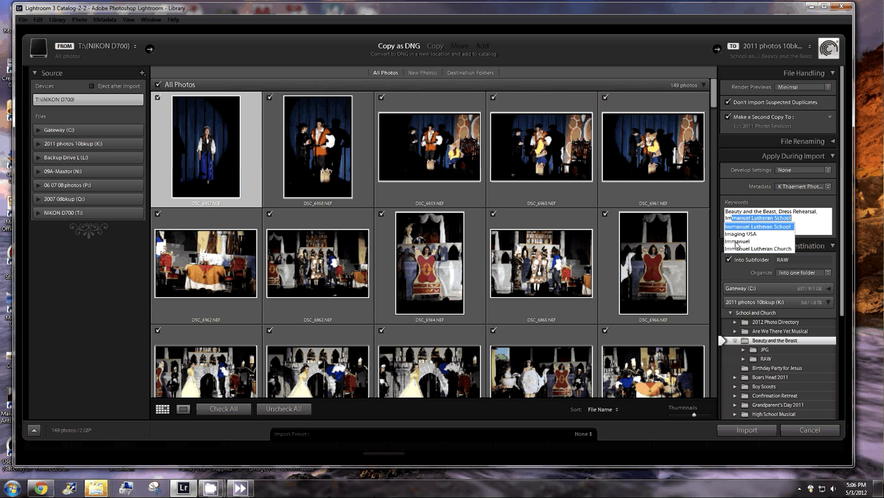
left_click(779, 229)
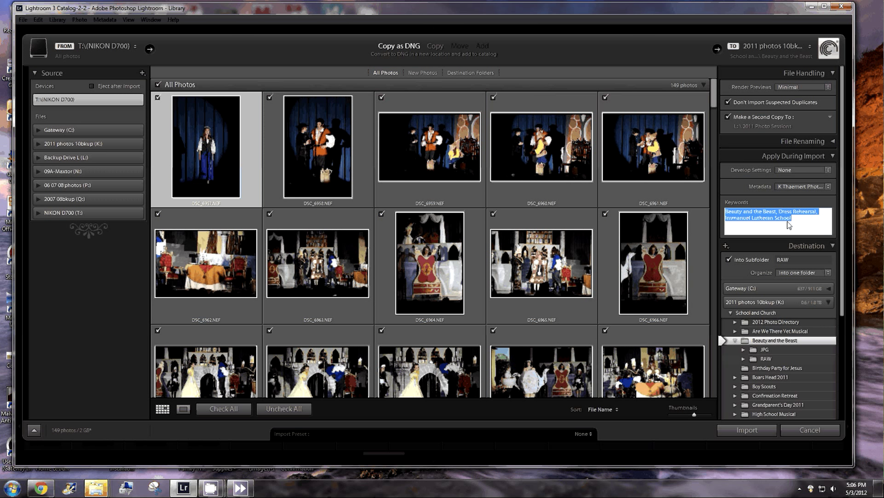
left_click(796, 220)
Add the keywords ILS, Musical, Stage and Play, declining the suggested completion for Play
type(", I")
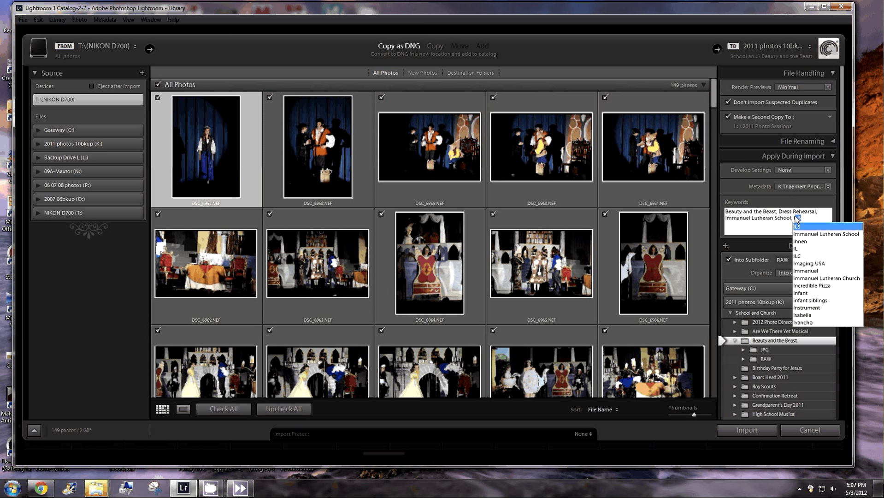
key("Return")
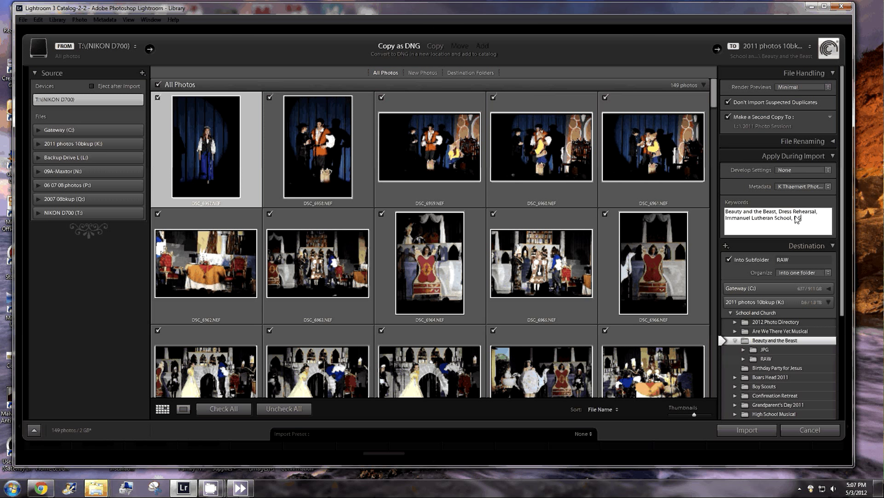
type(", Mus")
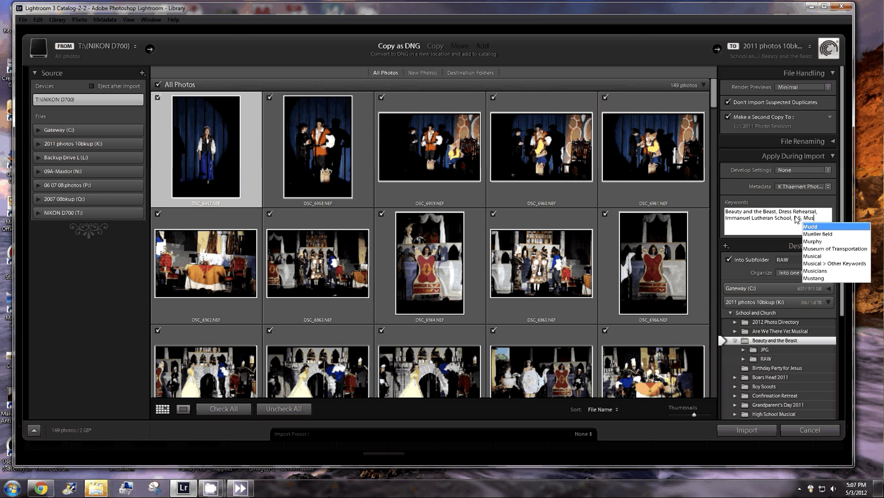
type("ical")
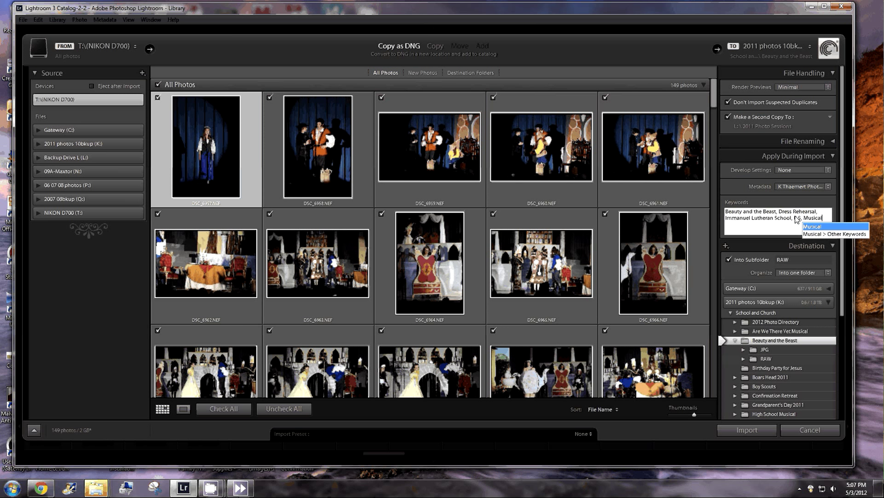
type(", ")
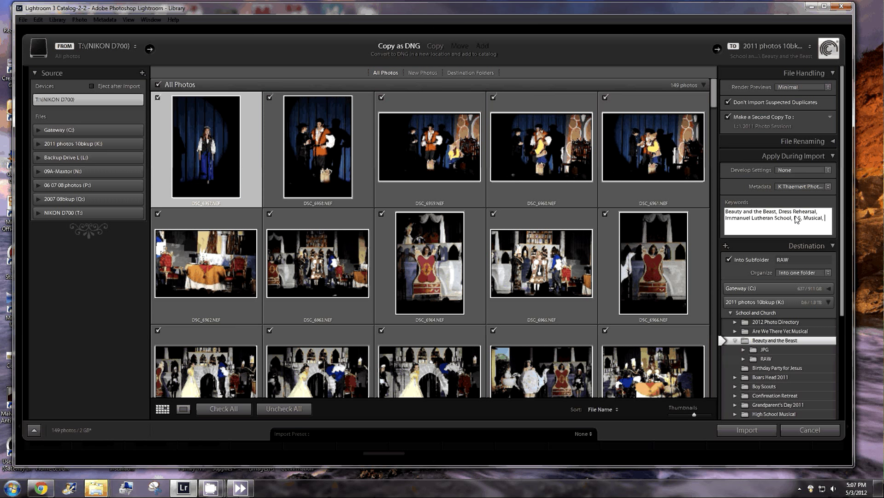
type("Stage")
type(", Play")
key("Delete")
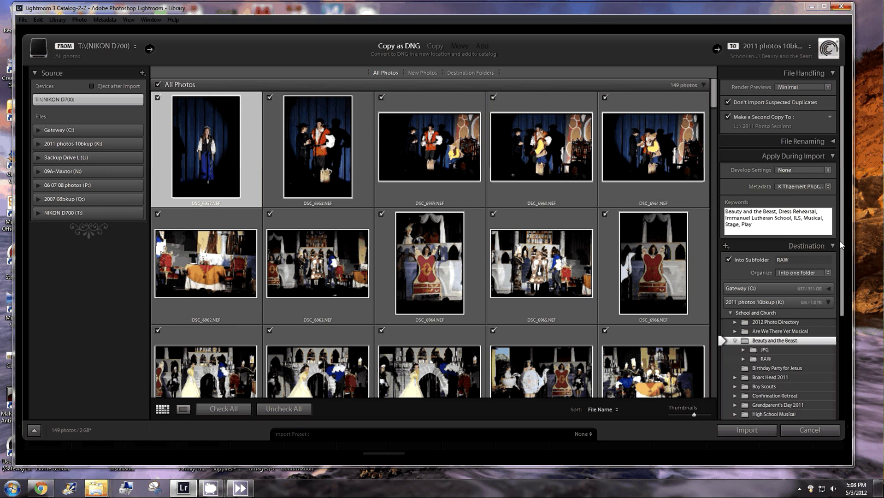
scroll(840, 245, "down", 3)
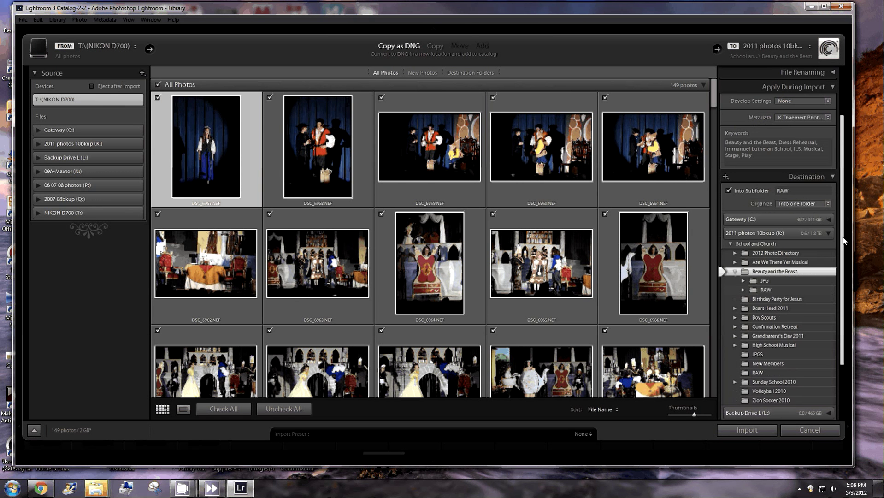
scroll(843, 235, "up", 1)
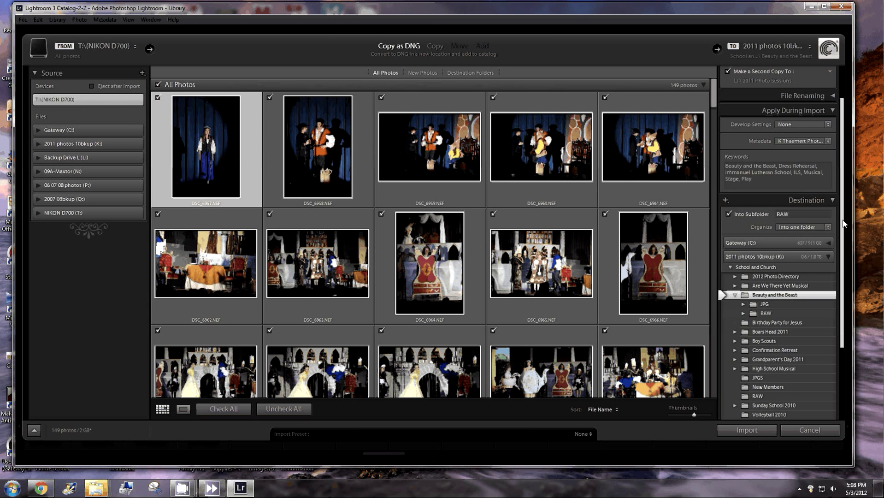
left_click_drag(844, 223, 843, 264)
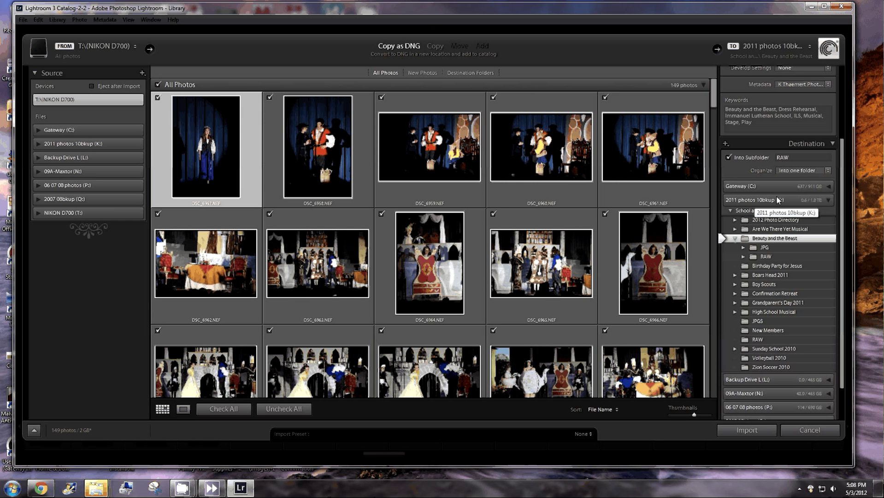
scroll(764, 291, "down", 1)
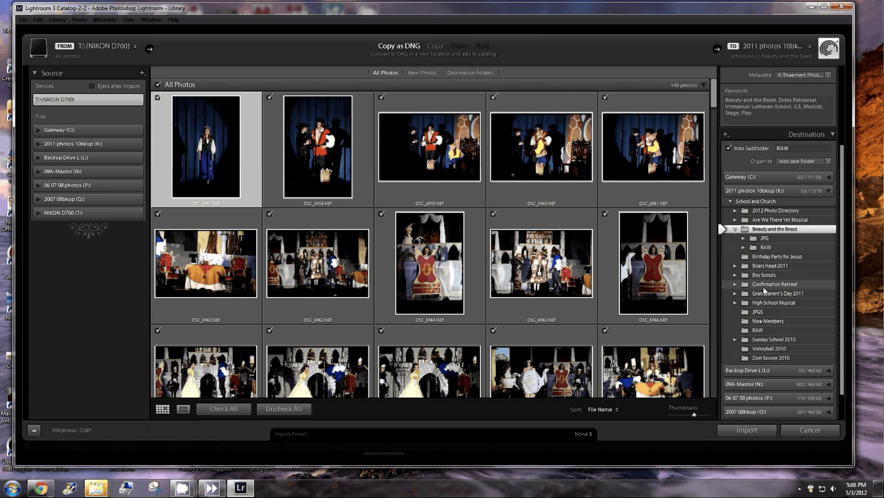
scroll(764, 291, "up", 3)
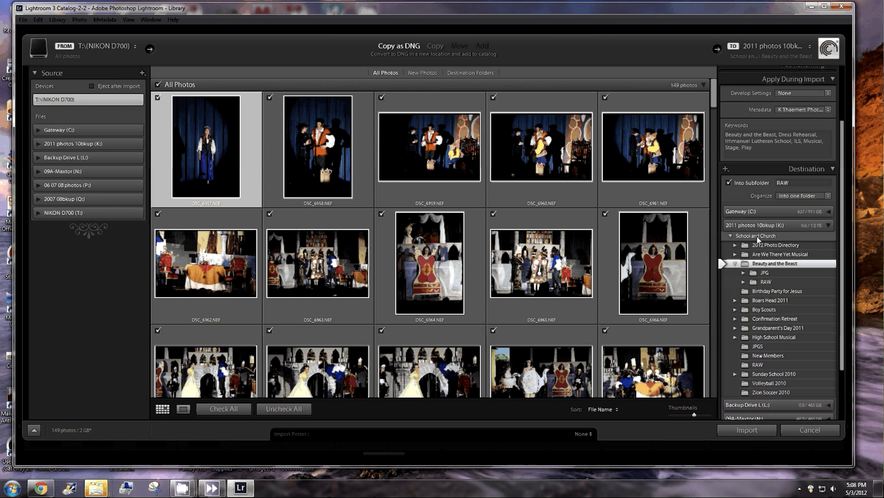
left_click(748, 236)
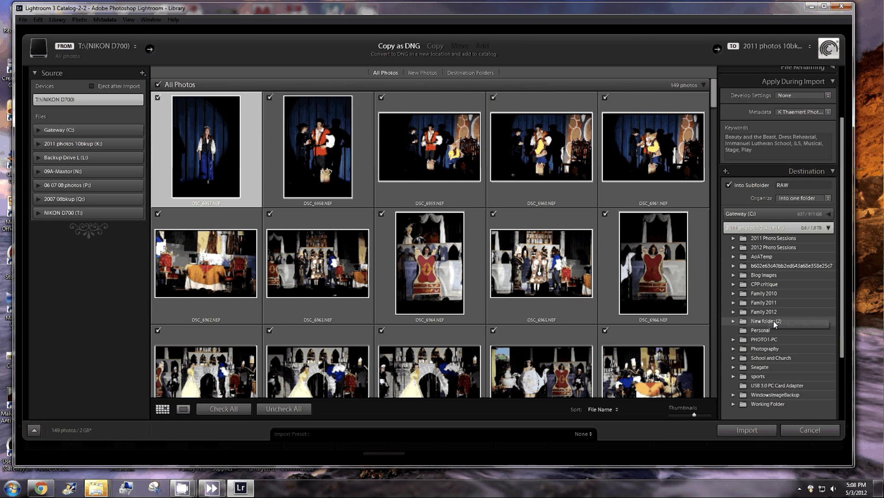
scroll(773, 320, "down", 3)
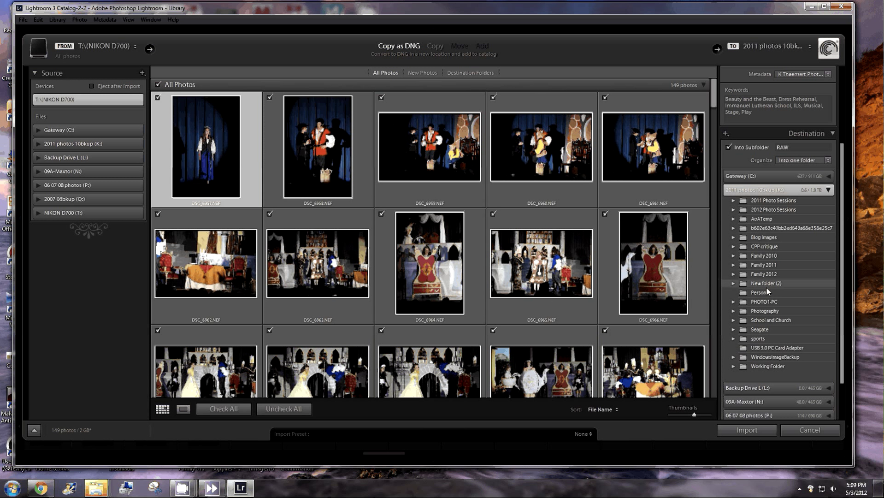
left_click(758, 320)
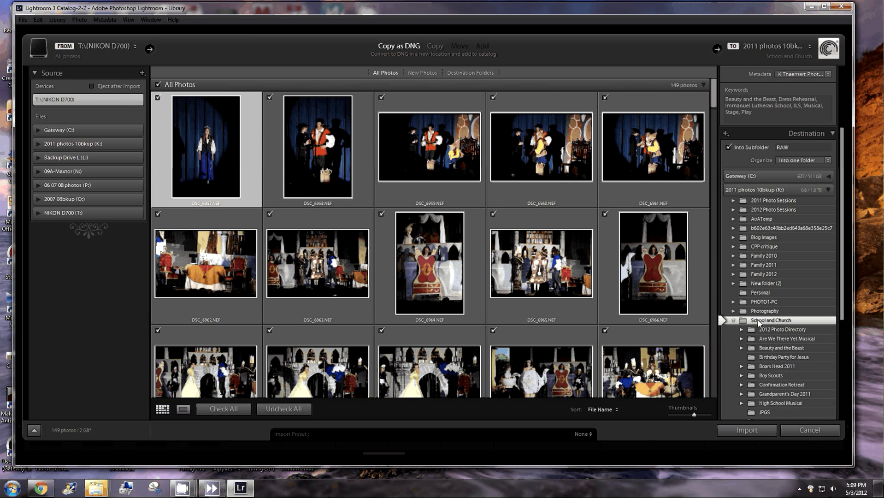
scroll(757, 320, "down", 5)
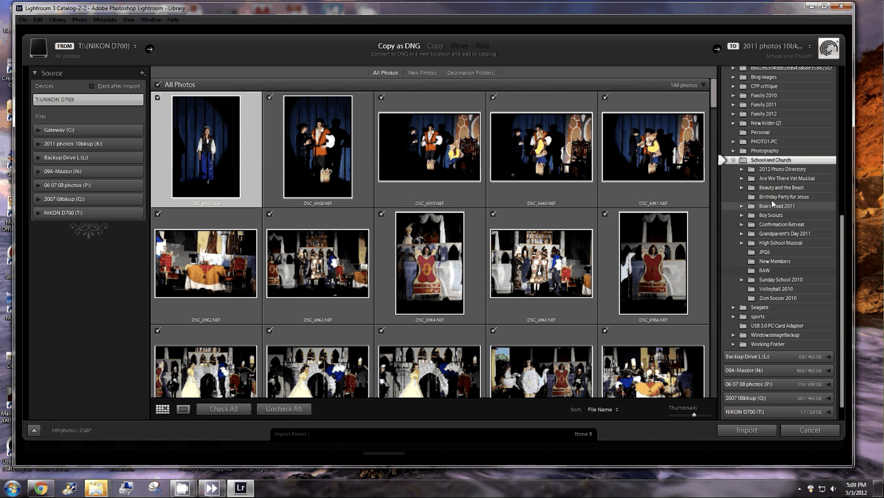
left_click(777, 188)
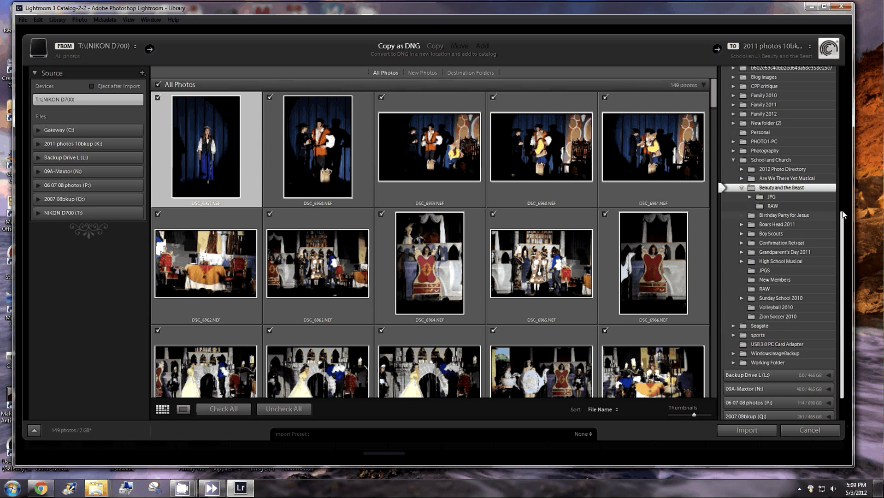
Import into the RAW subfolder of Beauty and the Beast and start the DNG import
left_click_drag(843, 215, 736, 81)
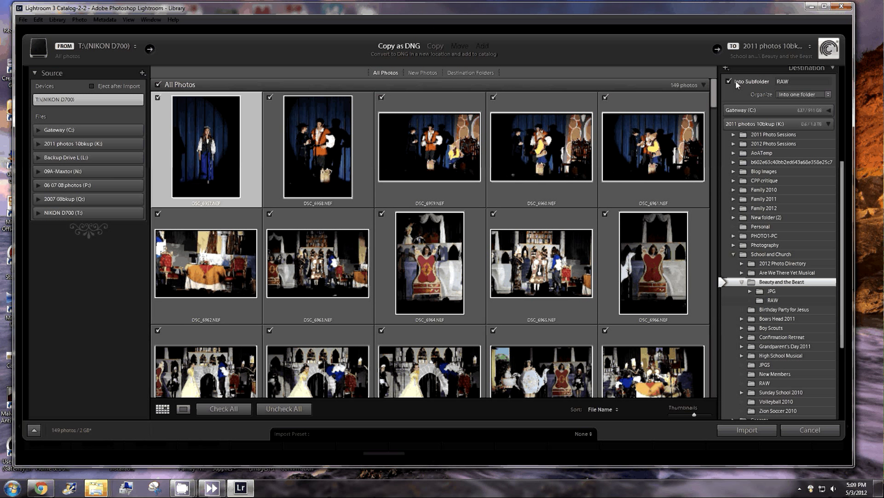
left_click(735, 81)
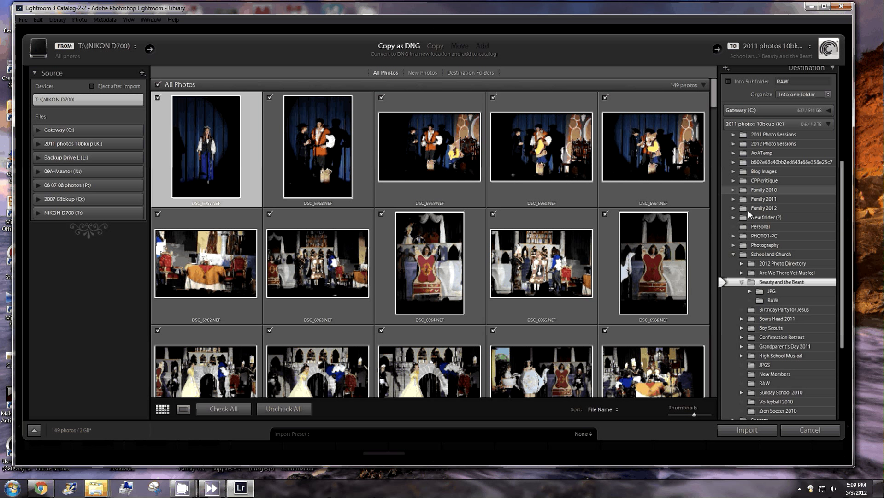
left_click(774, 302)
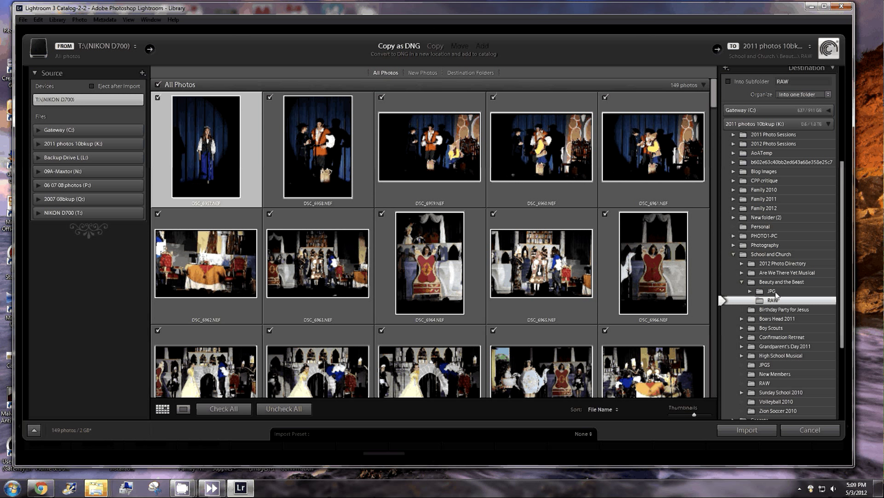
left_click(779, 282)
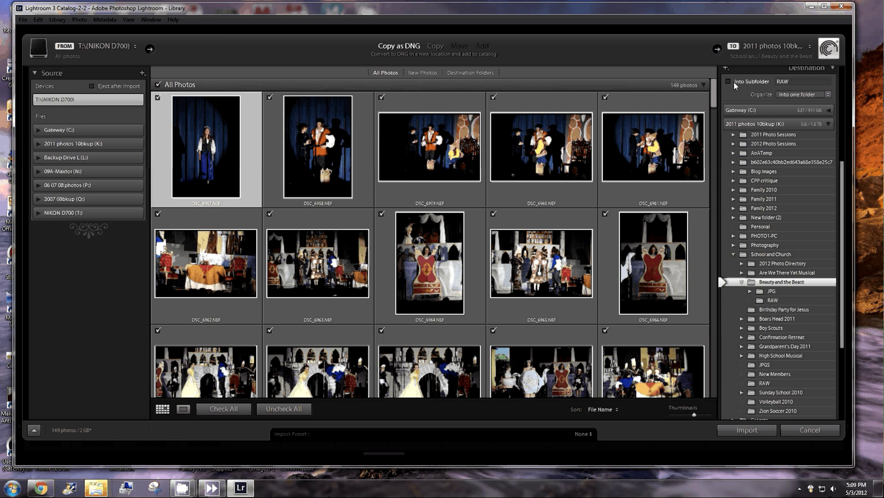
left_click(728, 81)
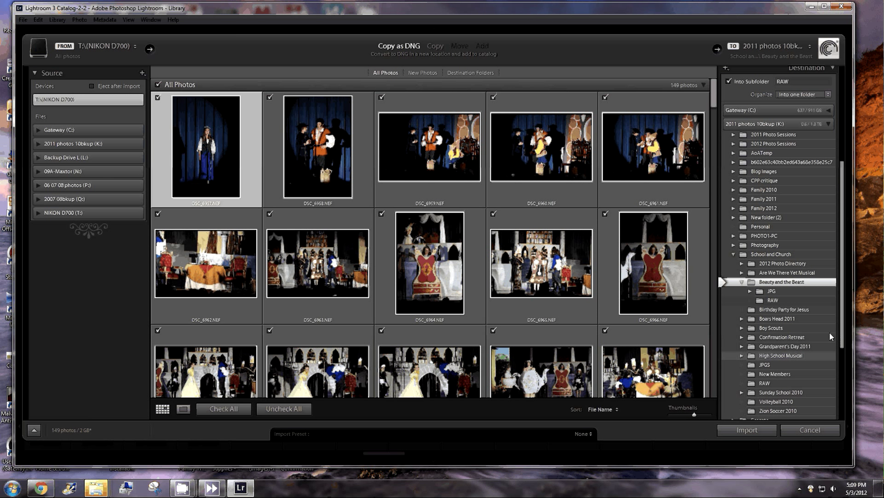
scroll(830, 333, "down", 3)
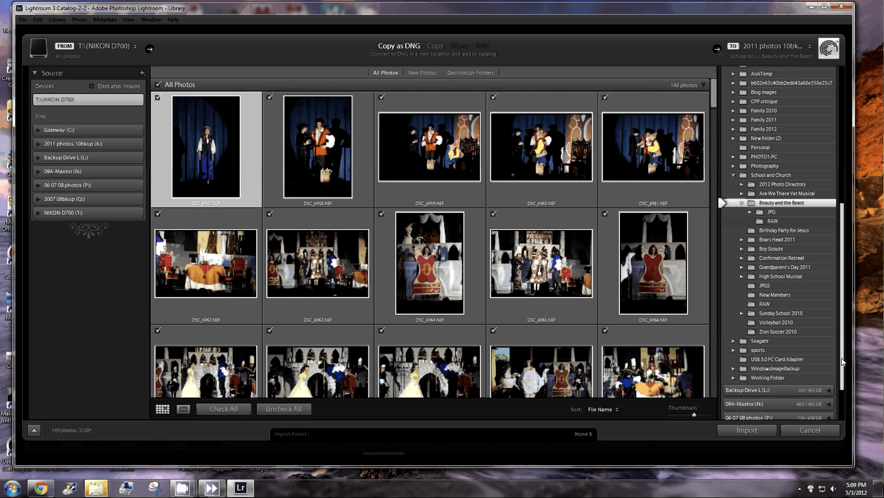
scroll(841, 361, "down", 1)
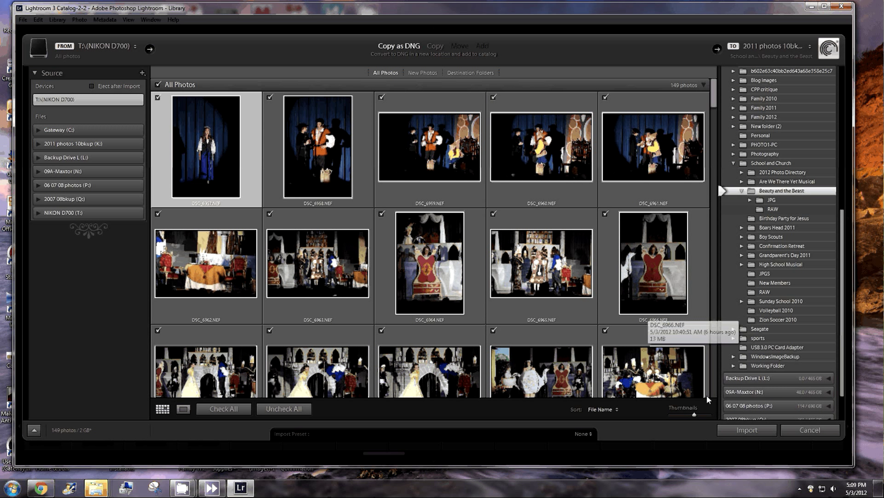
left_click(746, 430)
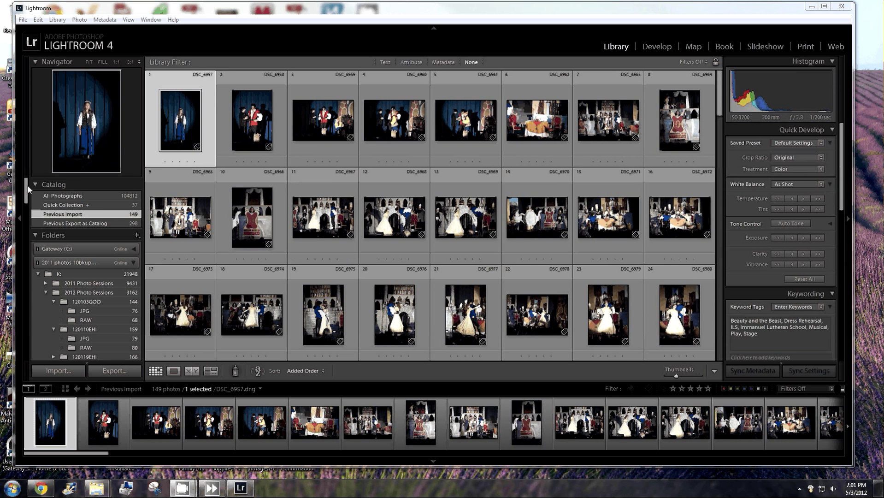
left_click_drag(28, 186, 15, 294)
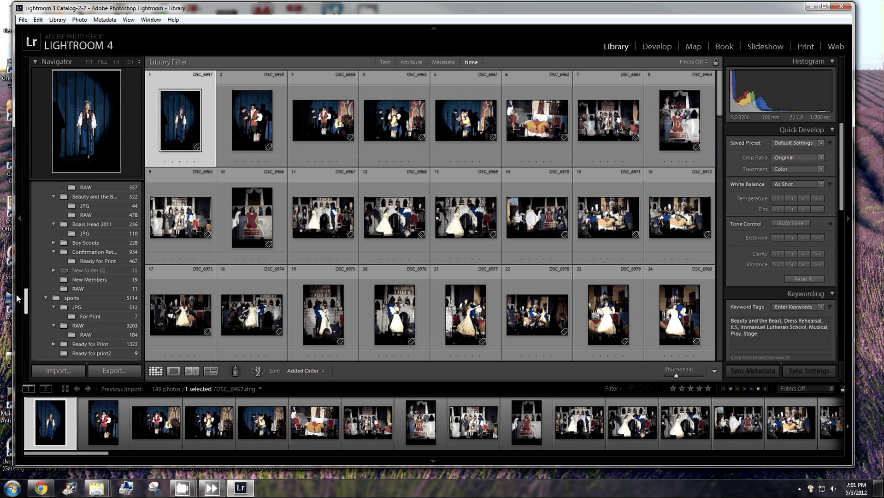
scroll(76, 290, "up", 3)
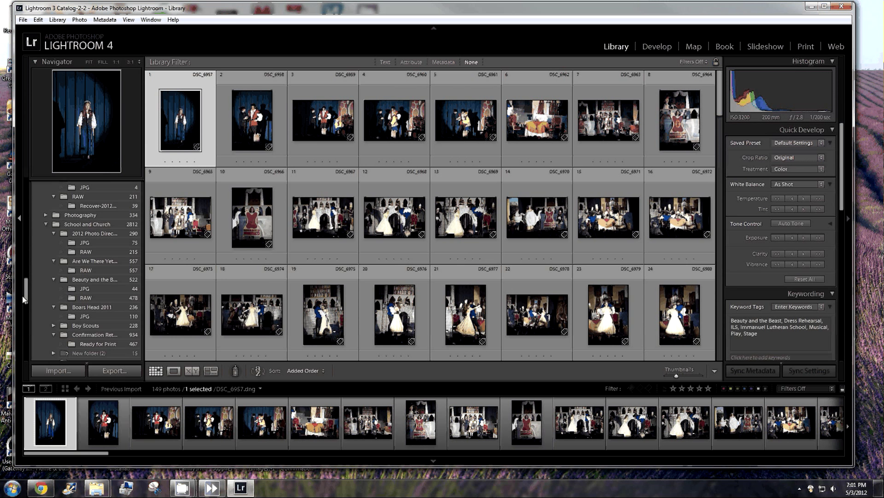
left_click_drag(22, 296, 34, 193)
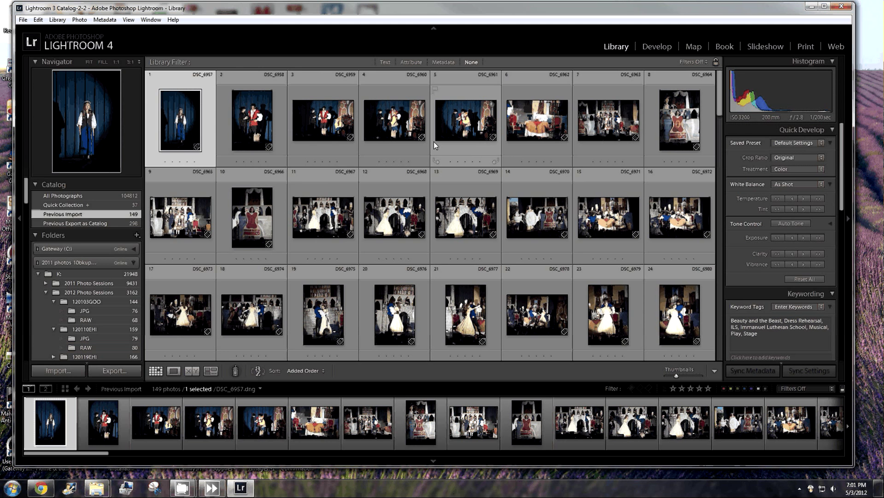
Select all 149 photos, open them in Develop, and scroll the Presets panel to User Presets
key("ctrl+a")
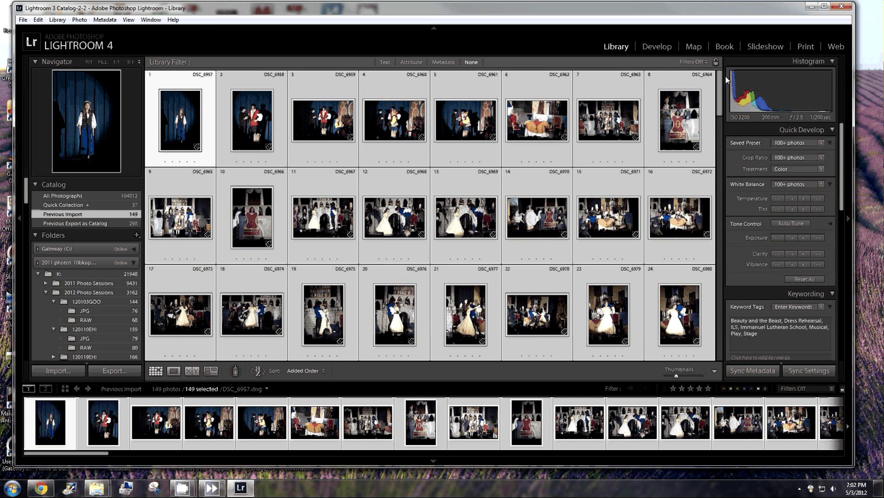
key("d")
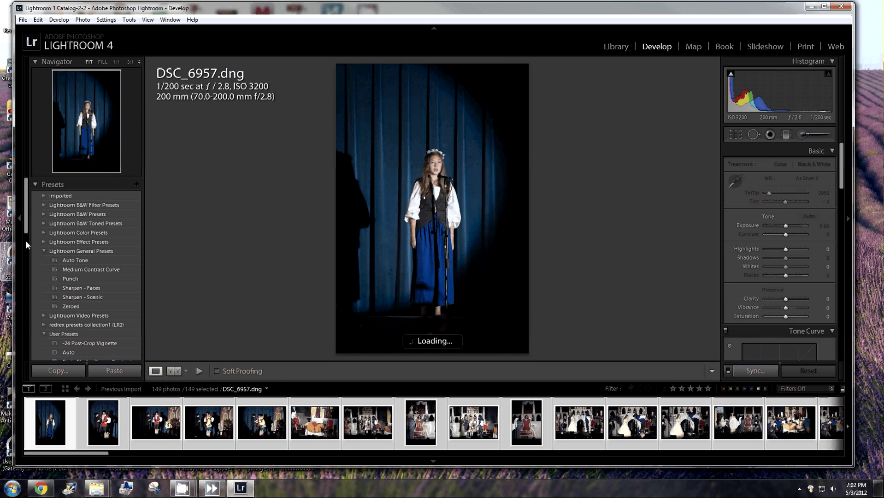
scroll(26, 240, "down", 3)
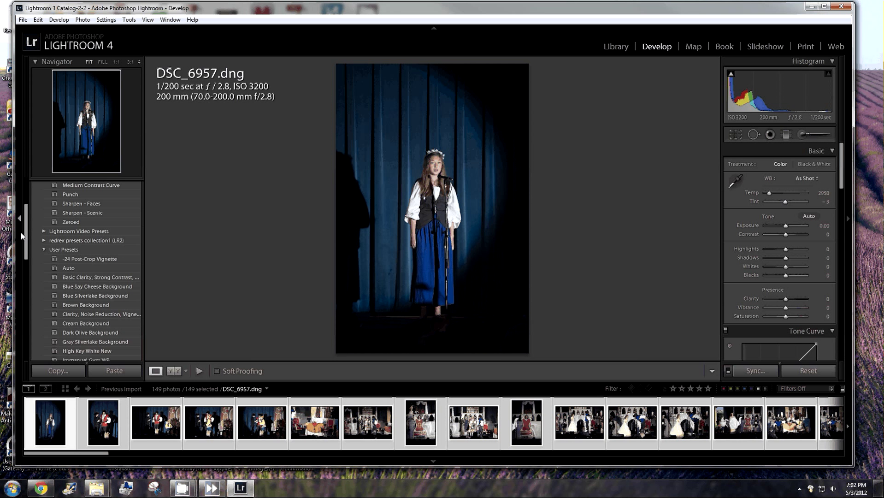
scroll(27, 248, "down", 2)
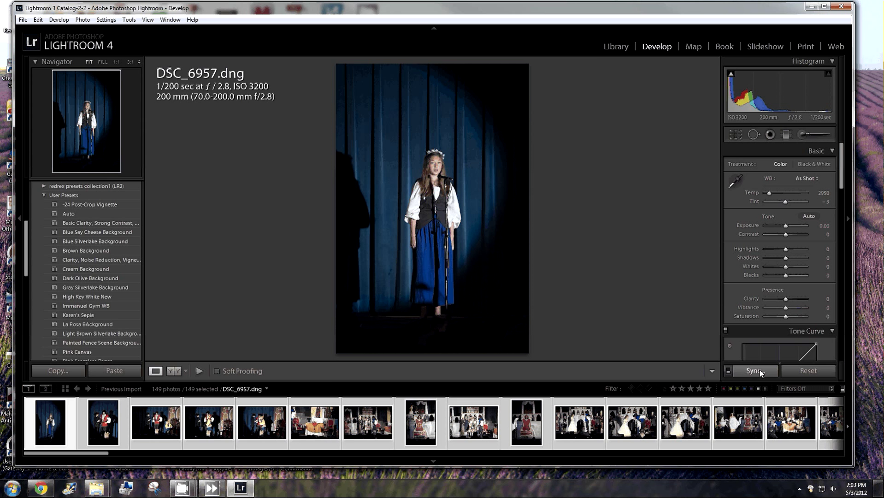
Switch back to the Library module's grid of Previous Import photos
left_click(613, 47)
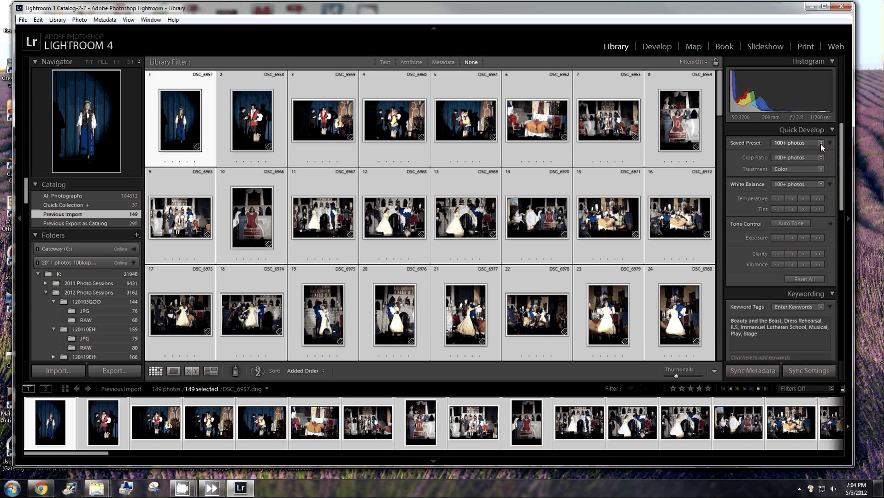
Apply the Clarity, Noise Reduction, Vignette user preset from Quick Develop's Saved Preset list
left_click(820, 144)
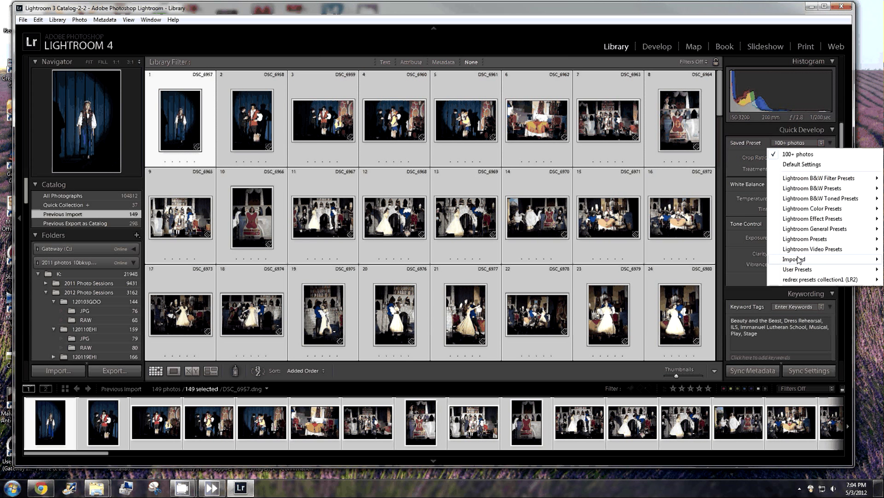
mouse_move(796, 273)
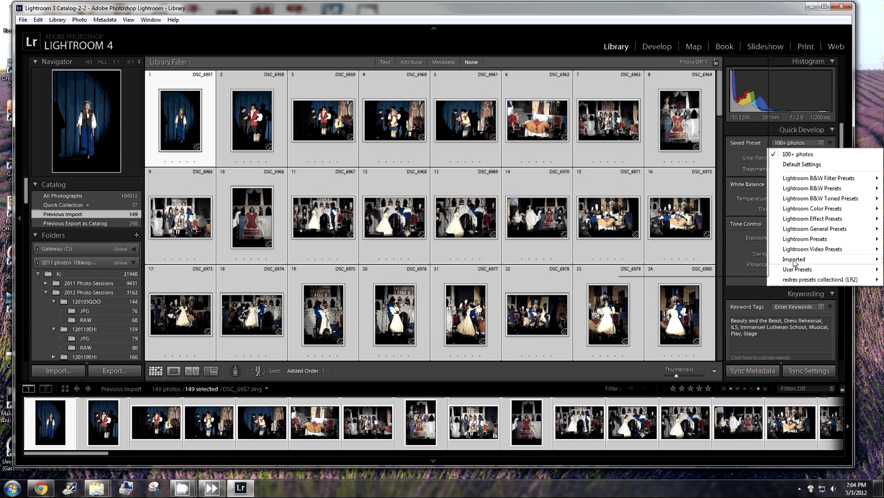
mouse_move(795, 239)
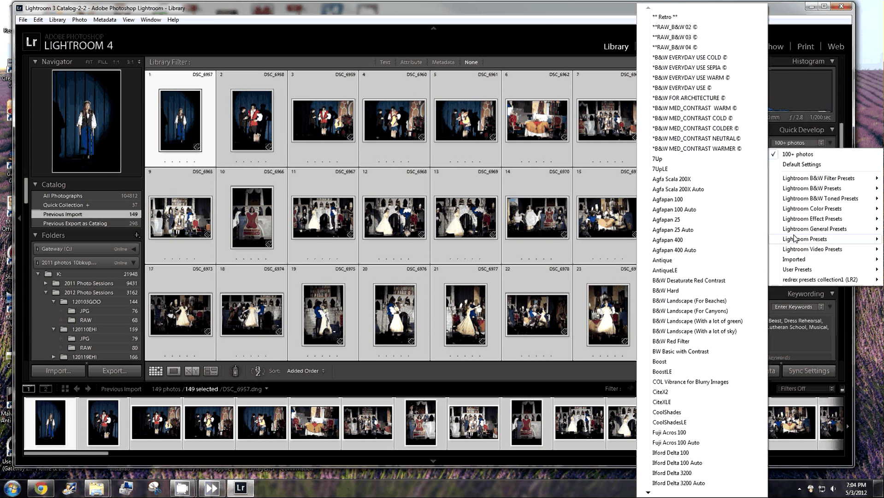
mouse_move(792, 181)
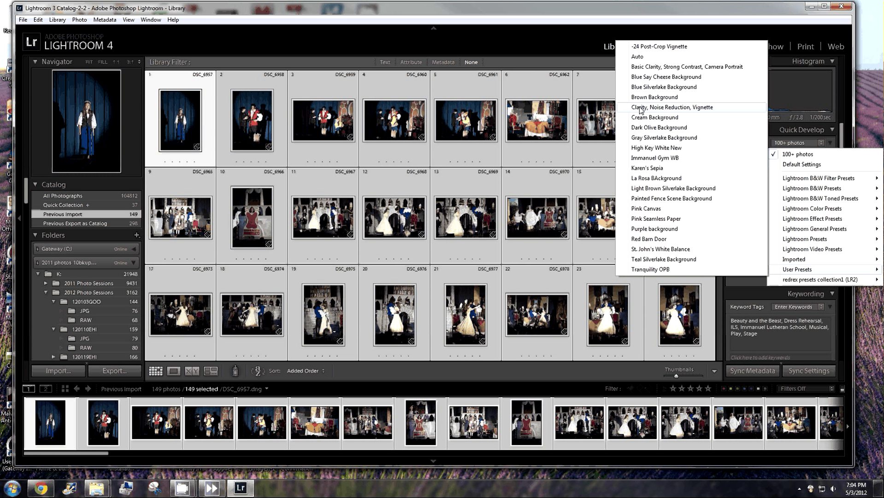
left_click(641, 108)
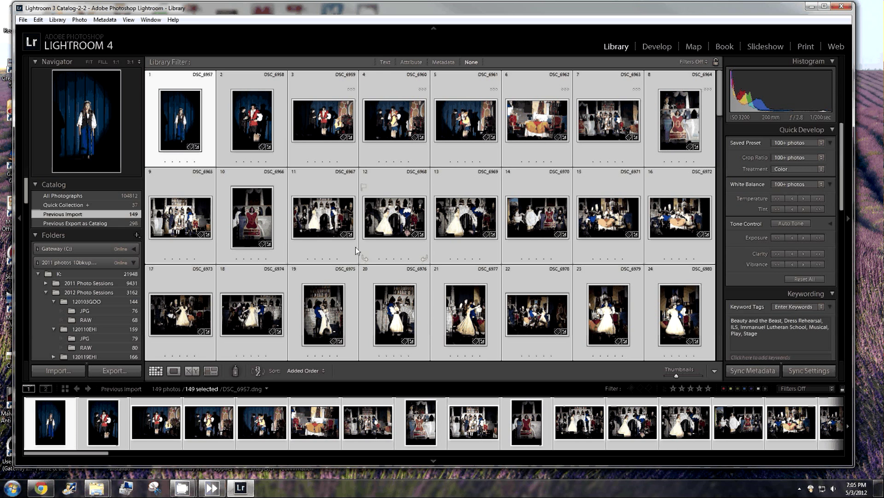
Switch to Loupe view on DSC_6957 and flag DSC_6957 through DSC_6960 as picks
left_click(172, 372)
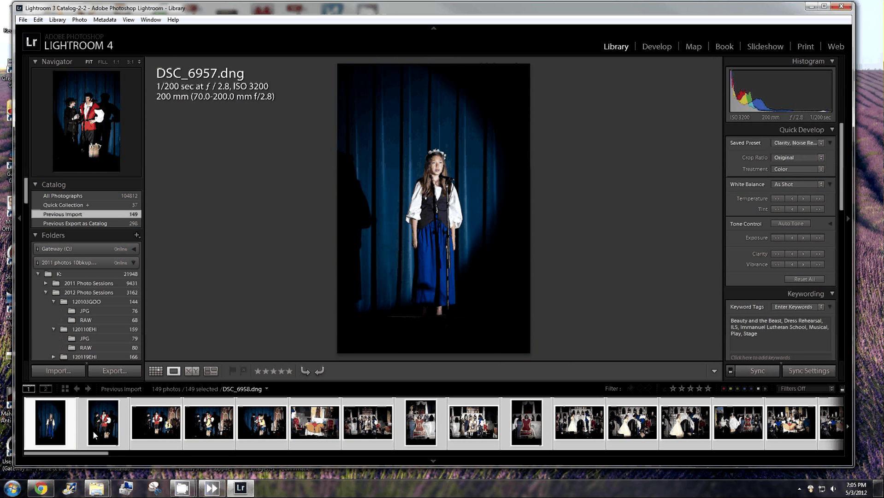
left_click(30, 447)
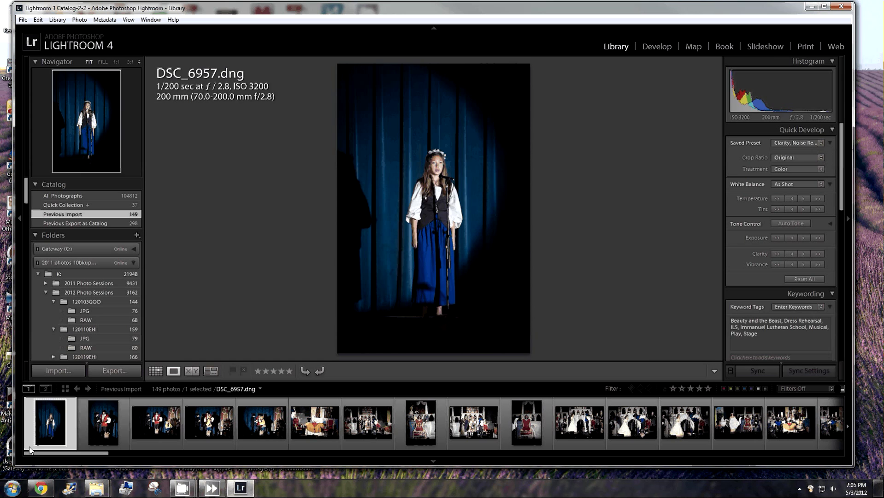
key("p")
key("p")
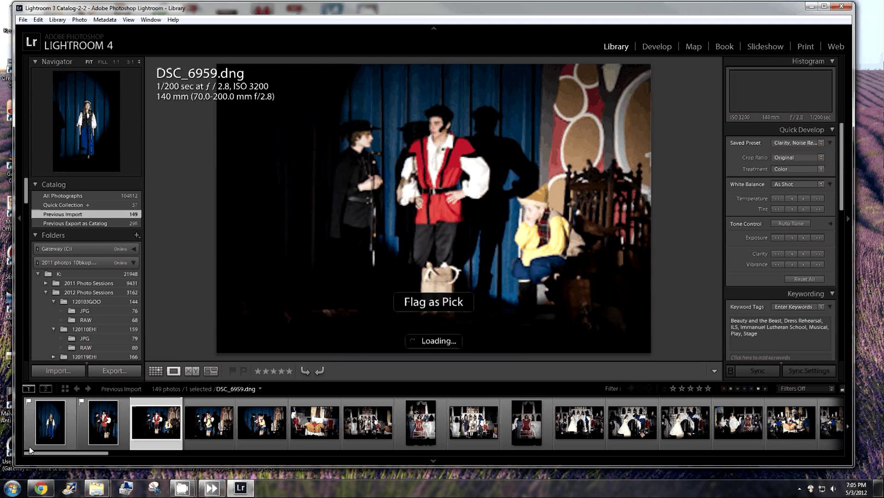
key("p")
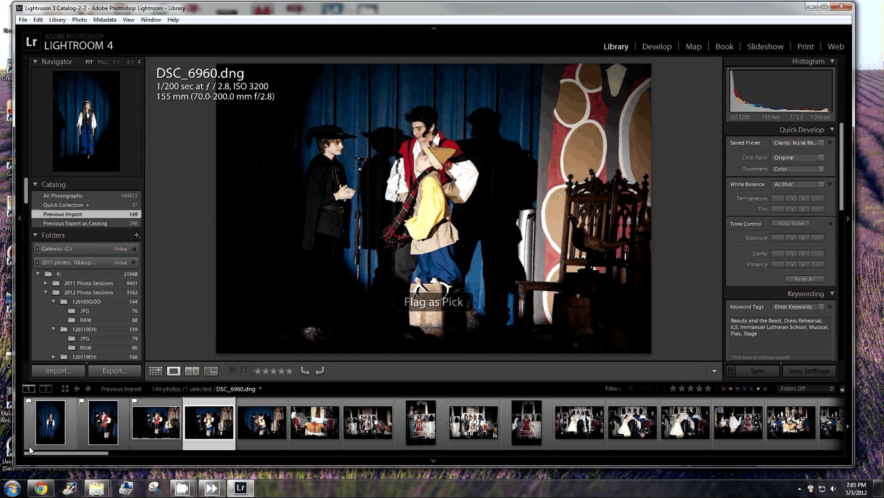
key("p")
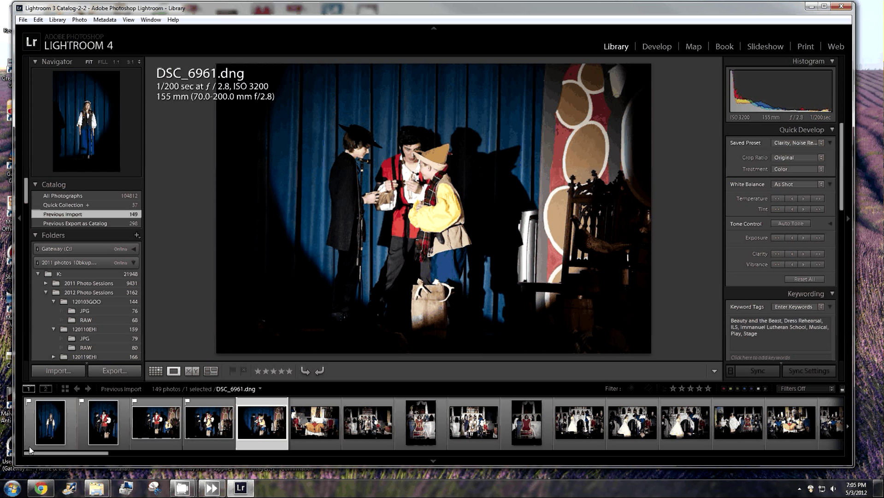
Reject DSC_6961 and DSC_6965, flagging DSC_6962–DSC_6964 and DSC_6966–DSC_6968 as picks
key("x")
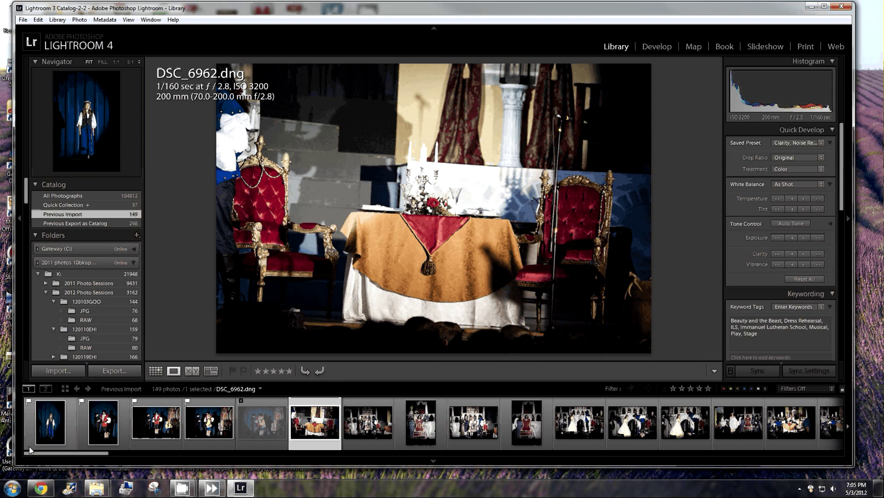
key("p")
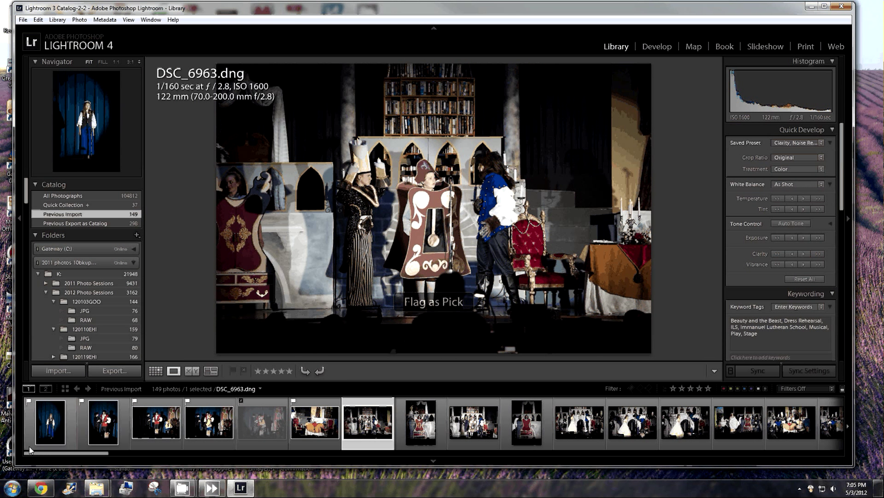
key("p")
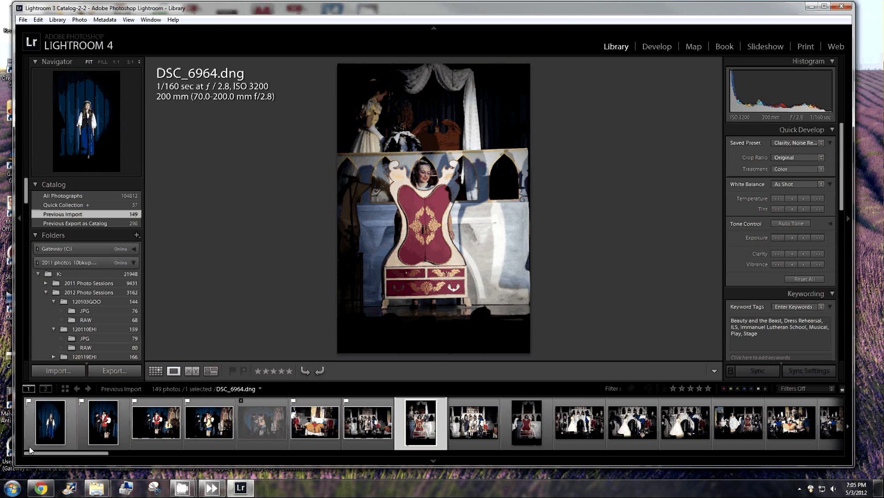
key("p")
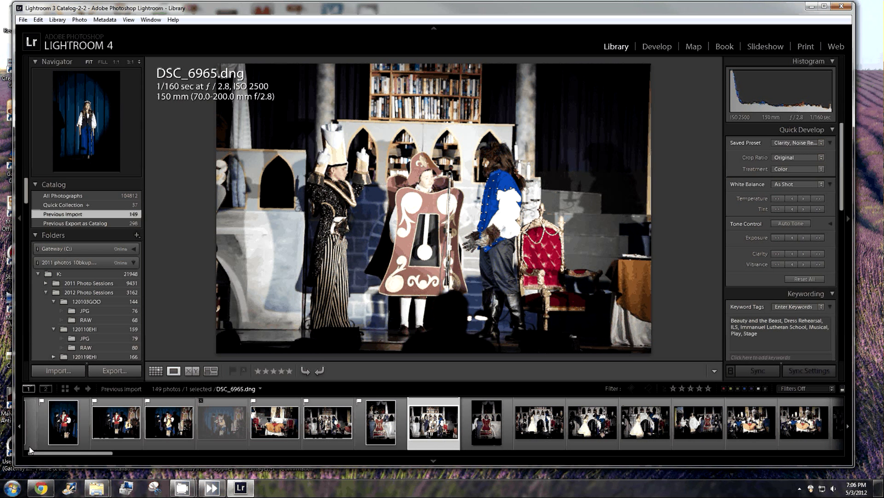
key("x")
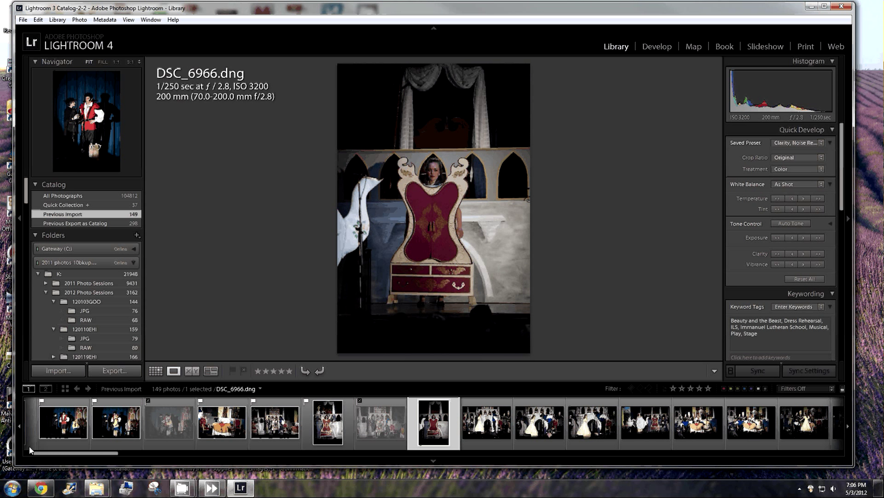
key("p")
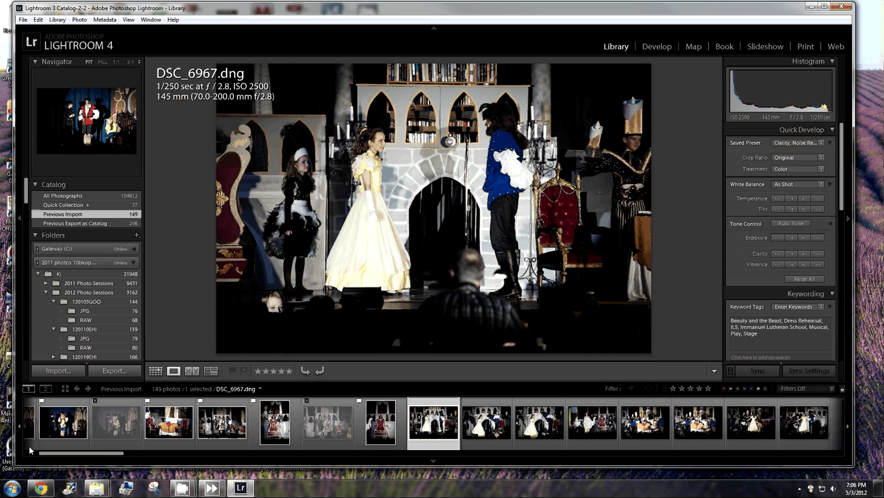
key("p")
key("p")
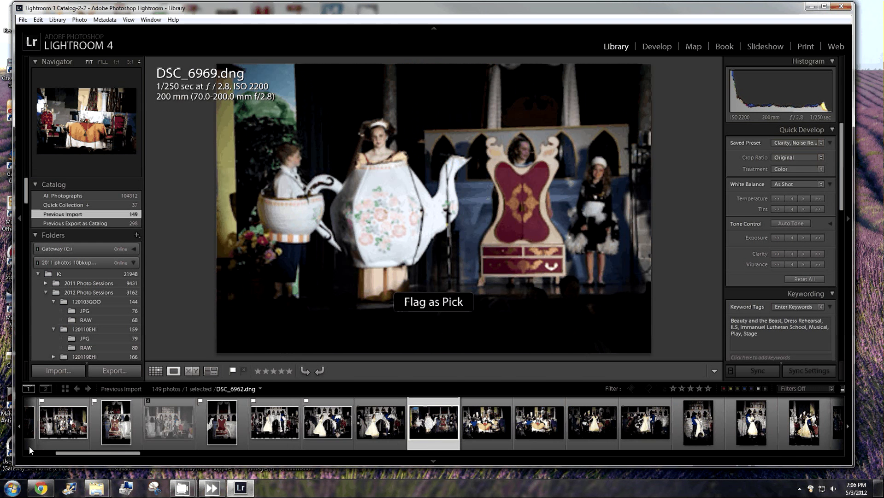